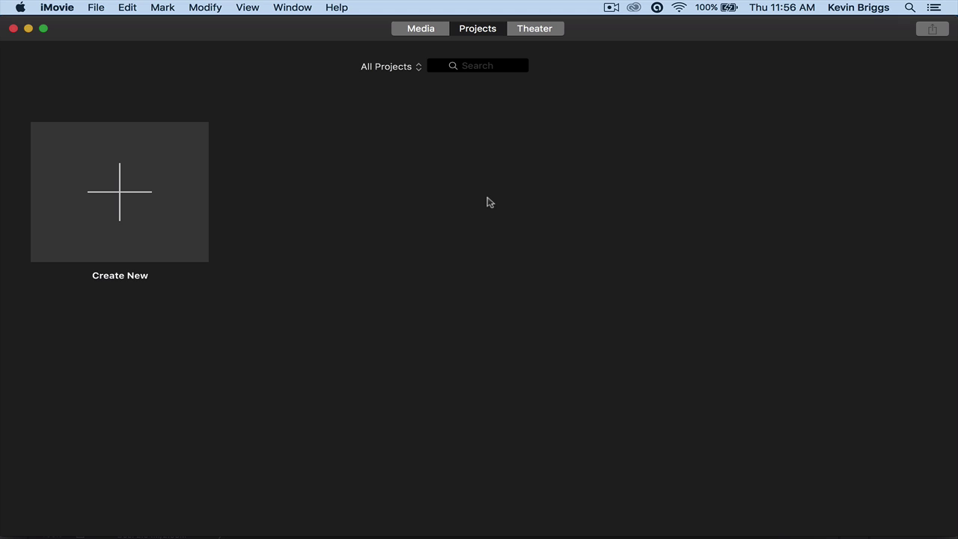
Bring up the Create New choice between a Movie and a Trailer.
drag(618, 23, 620, 18)
click(121, 193)
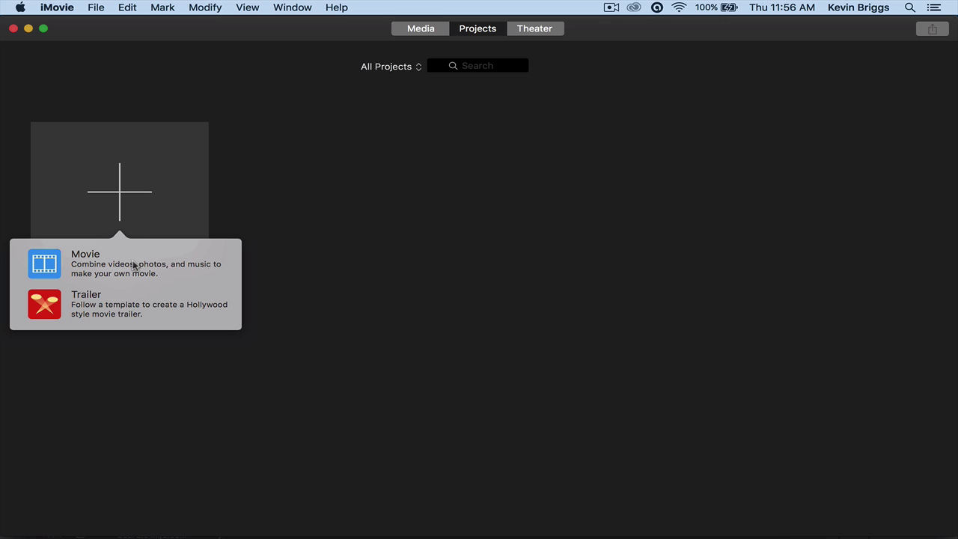
Choose Movie to open a new, empty My Movie project.
click(84, 262)
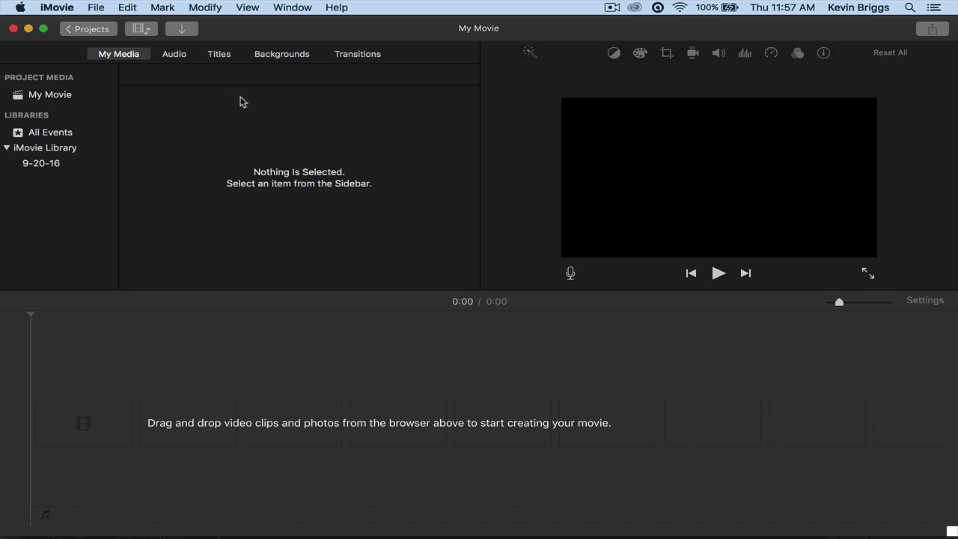
Open Import, browse the camera device's clips, and show already-imported ones too.
click(183, 30)
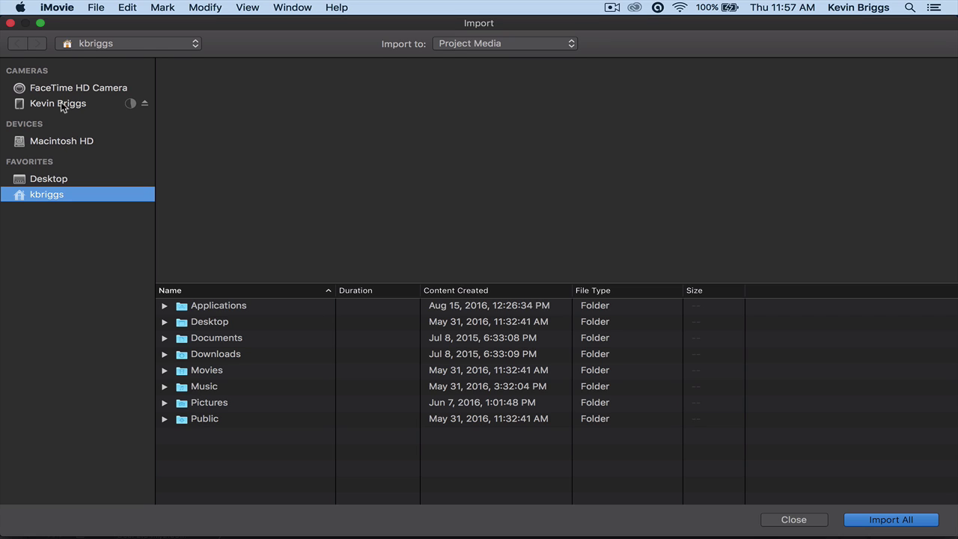
click(63, 106)
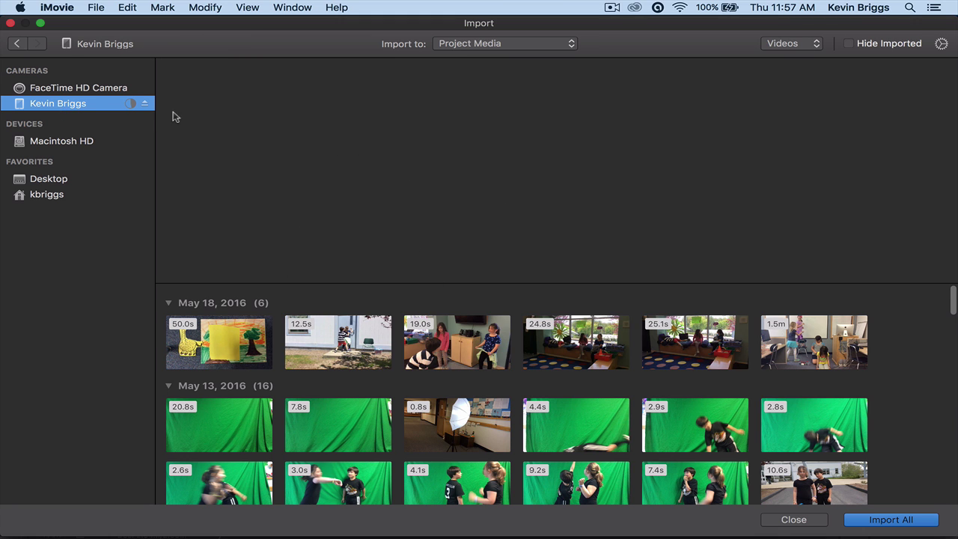
click(292, 330)
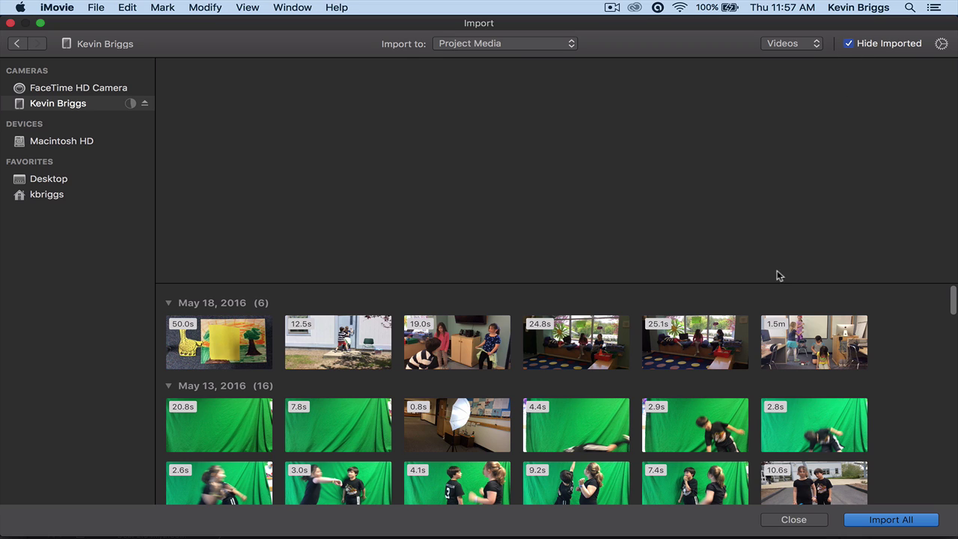
click(850, 45)
Import all three mp4 clips from Downloads > iMovie Tutorial into My Movie.
click(48, 181)
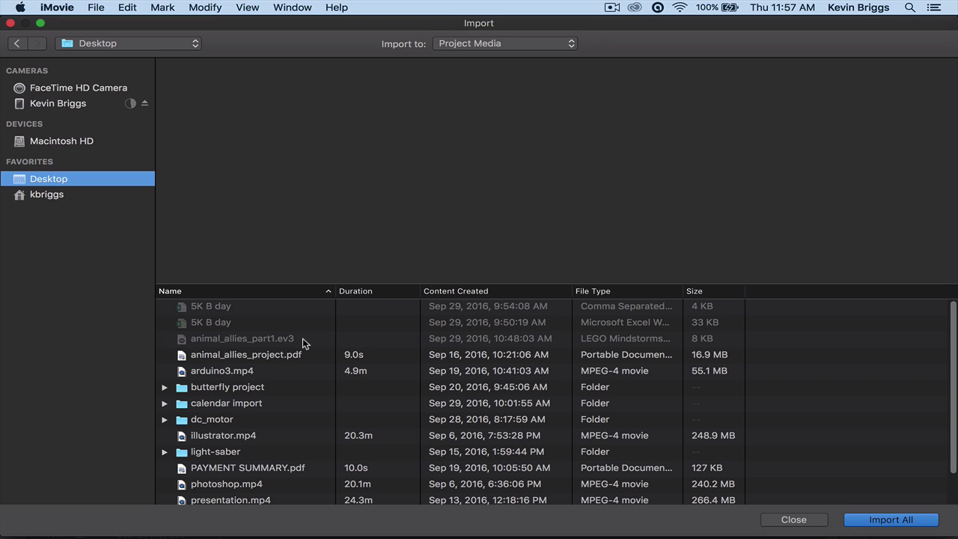
scroll(305, 343, down, 3)
scroll(305, 343, up, 2)
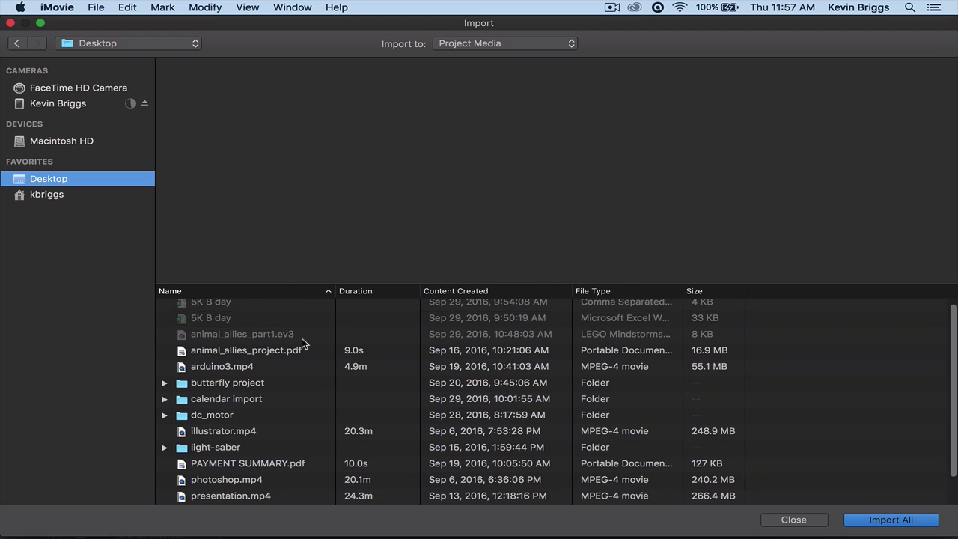
scroll(302, 343, down, 2)
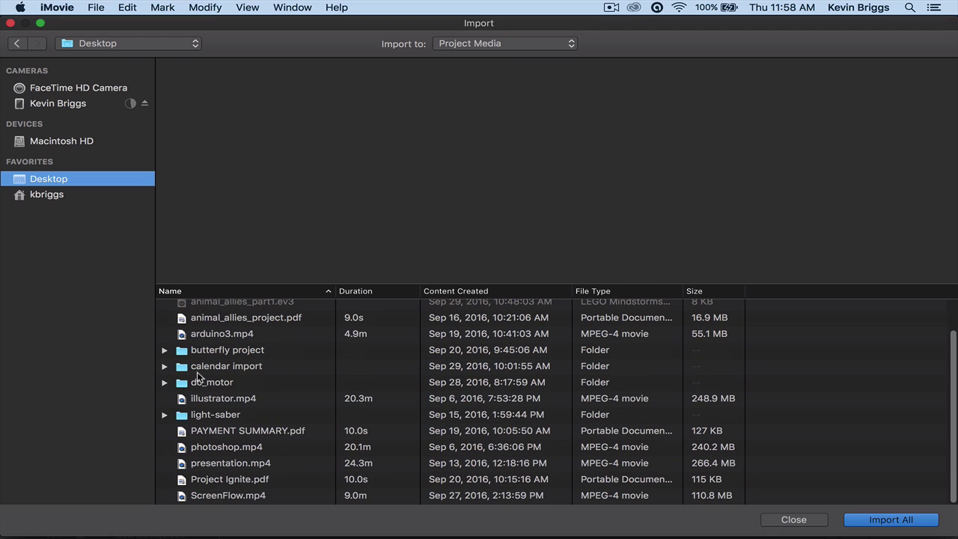
click(46, 194)
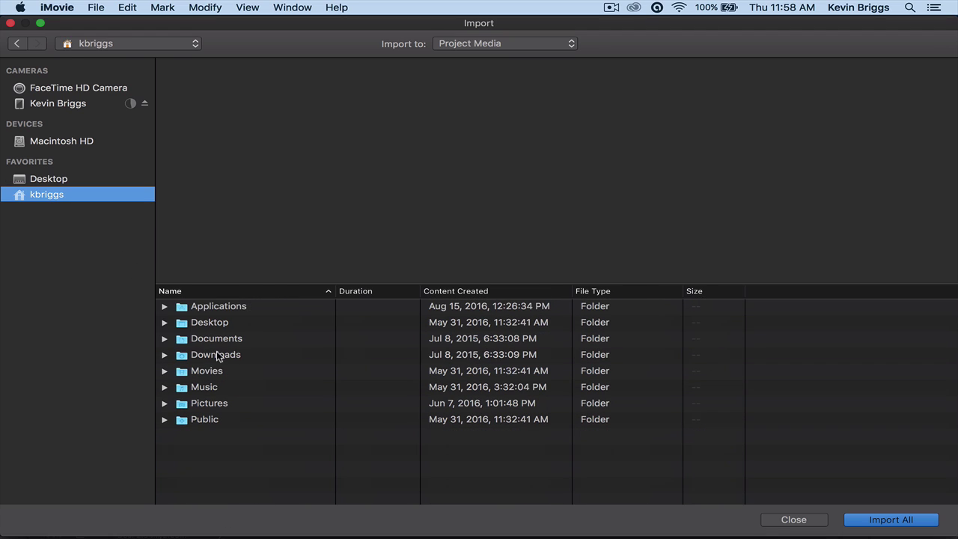
click(217, 355)
double_click(219, 356)
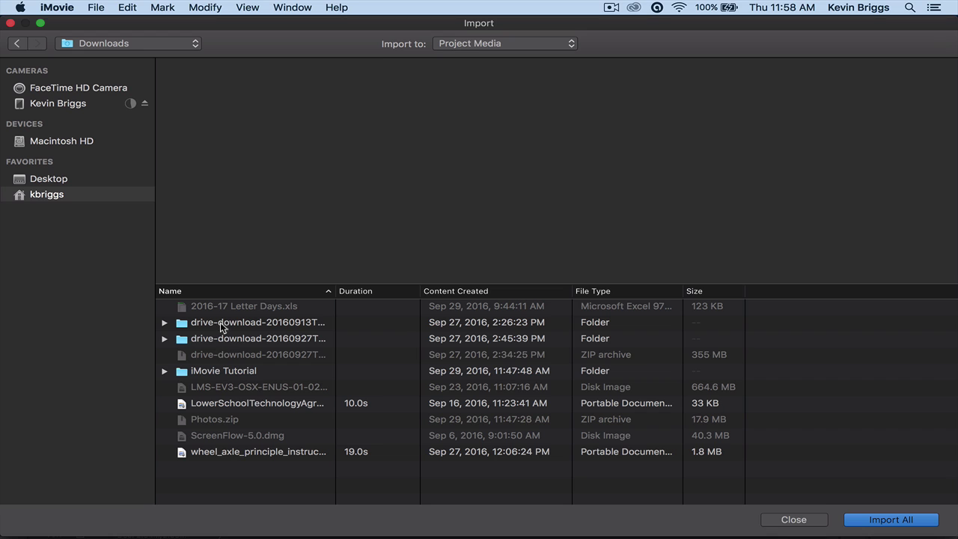
double_click(218, 375)
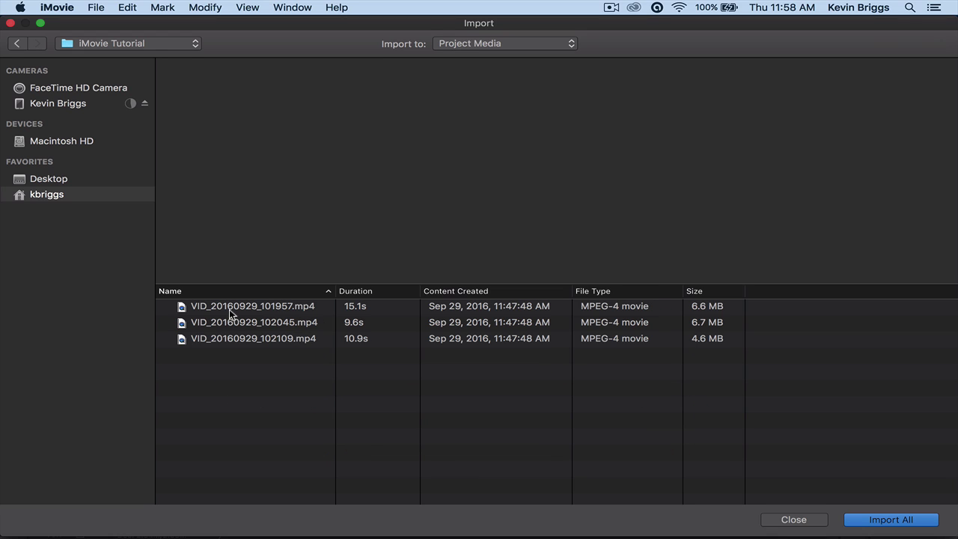
click(241, 308)
shift+click(248, 339)
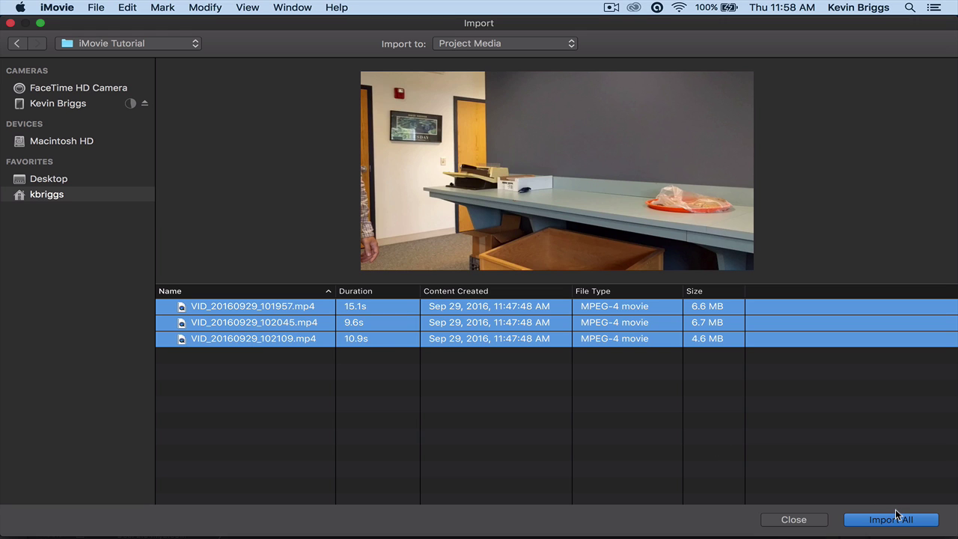
click(892, 520)
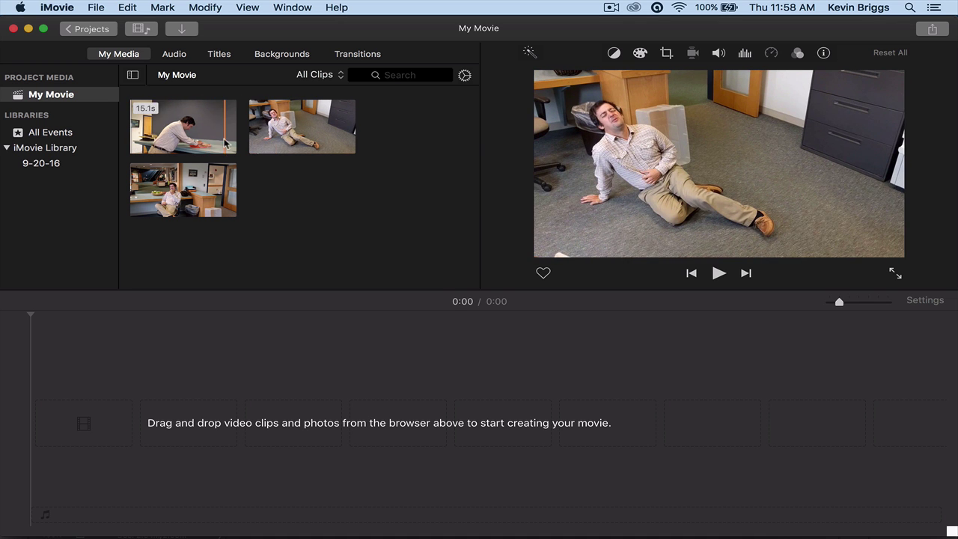
Add the 15.1-second counter clip to the timeline and play it back.
click(131, 129)
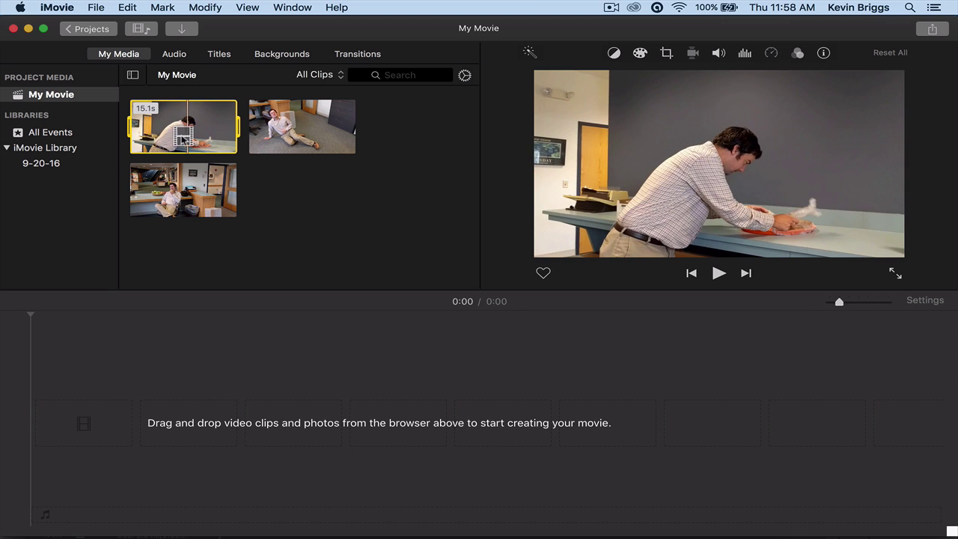
drag(187, 133, 41, 421)
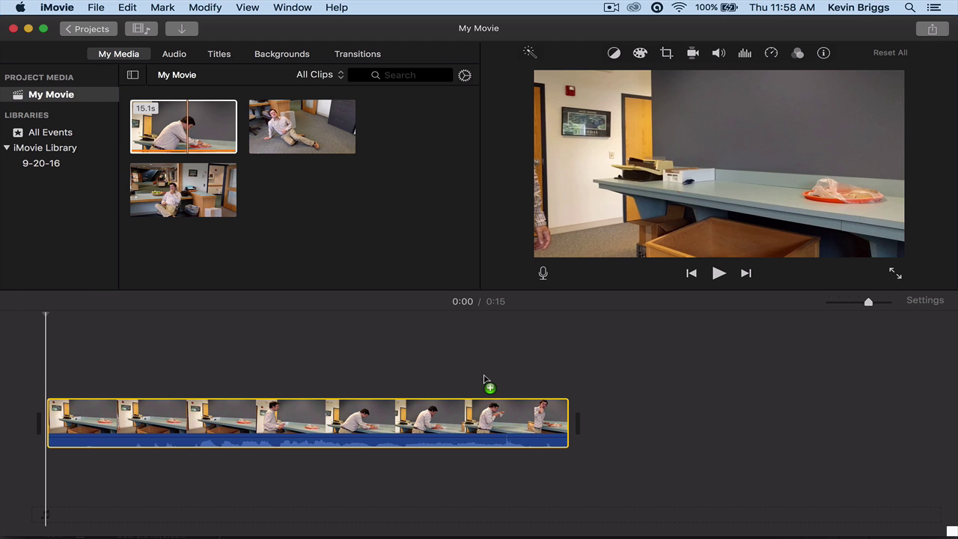
key(space)
key(XF86AudioRaiseVolume)
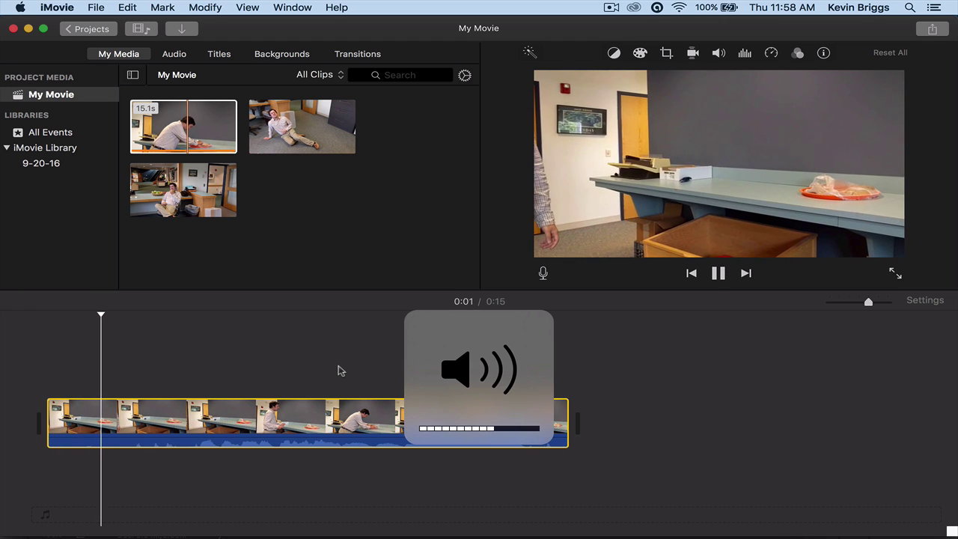
click(717, 273)
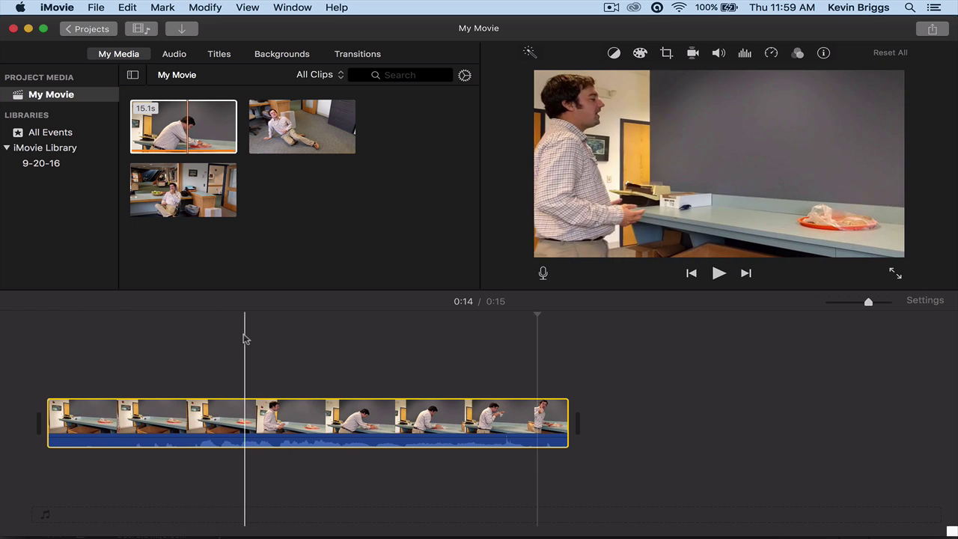
Trim the beginning of the counter clip and check the new start.
click(255, 341)
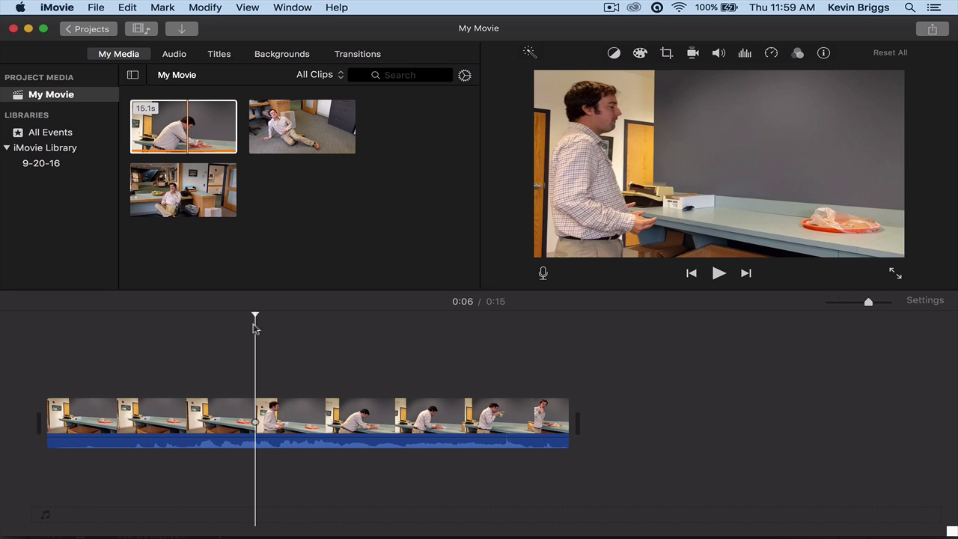
click(226, 334)
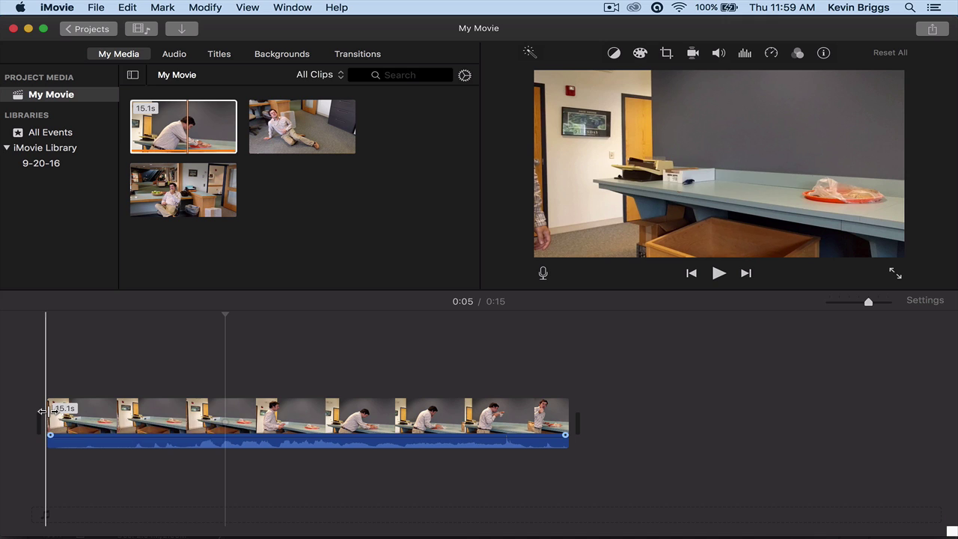
drag(43, 413, 222, 412)
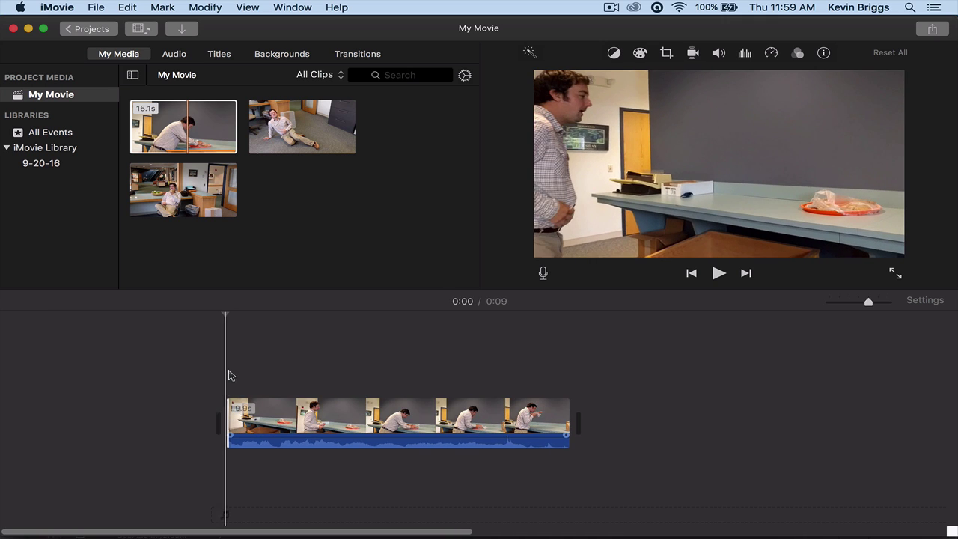
key(space)
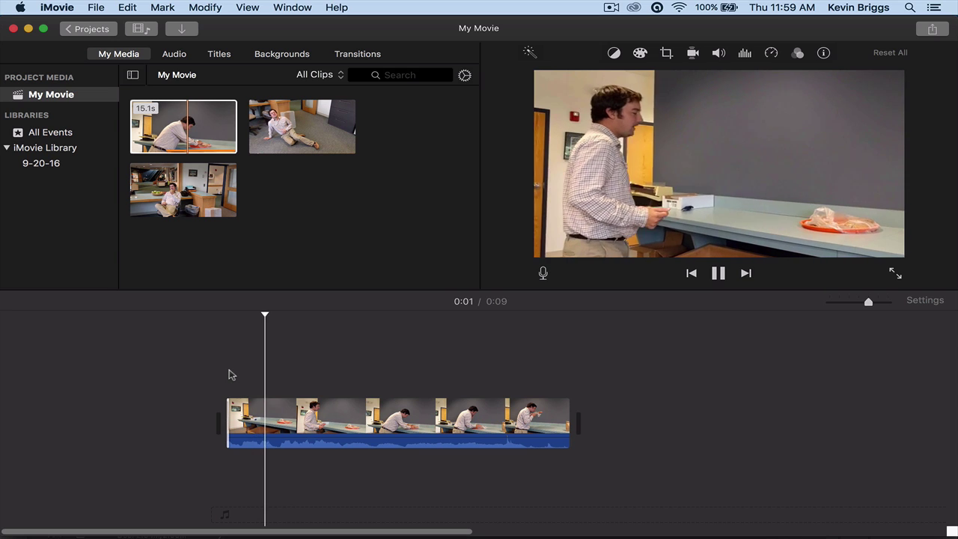
key(space)
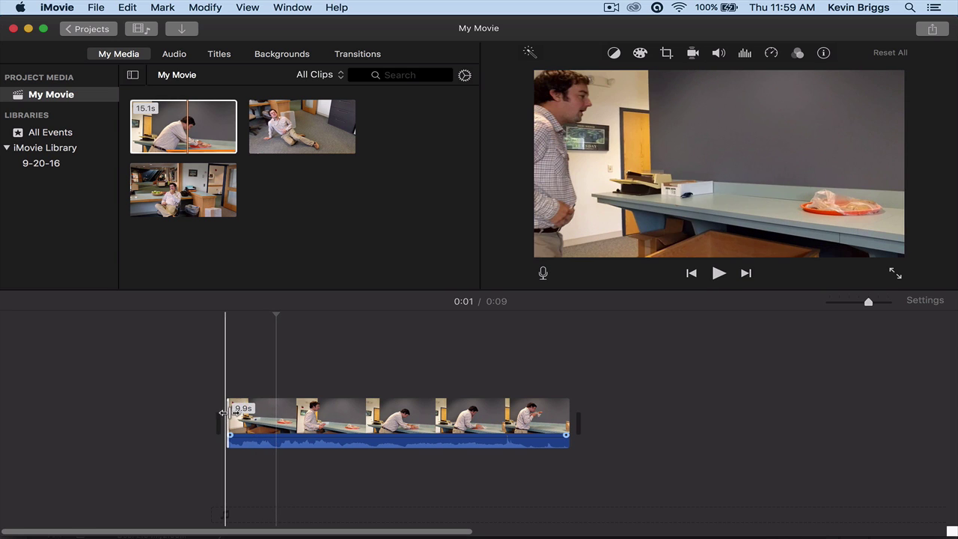
drag(227, 413, 173, 413)
key(space)
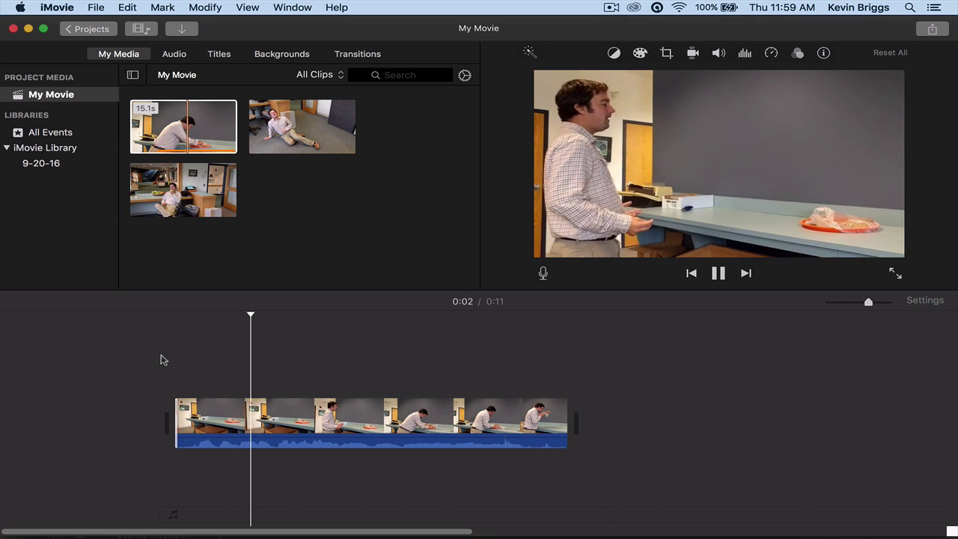
Trim the clip's ending so the movie runs 9 seconds, then review it.
click(485, 345)
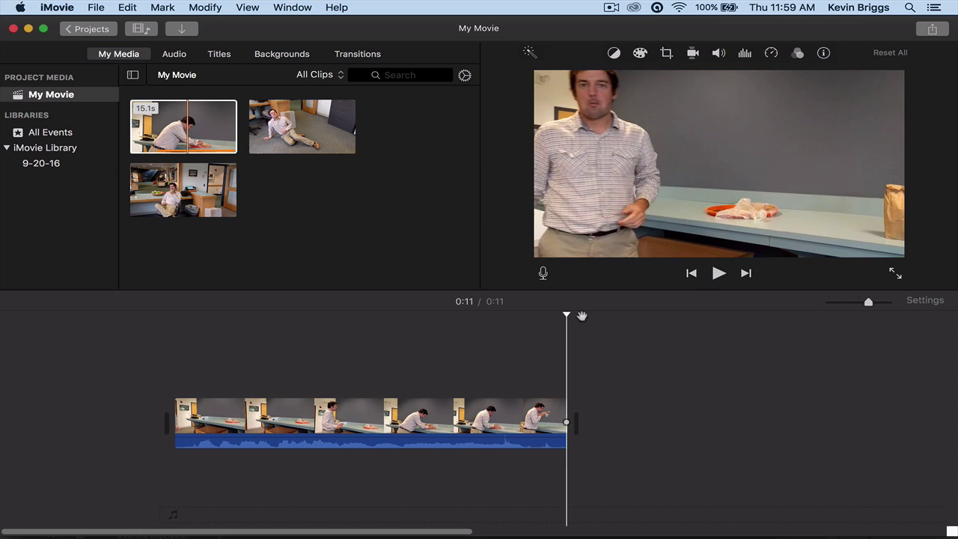
click(530, 322)
click(513, 320)
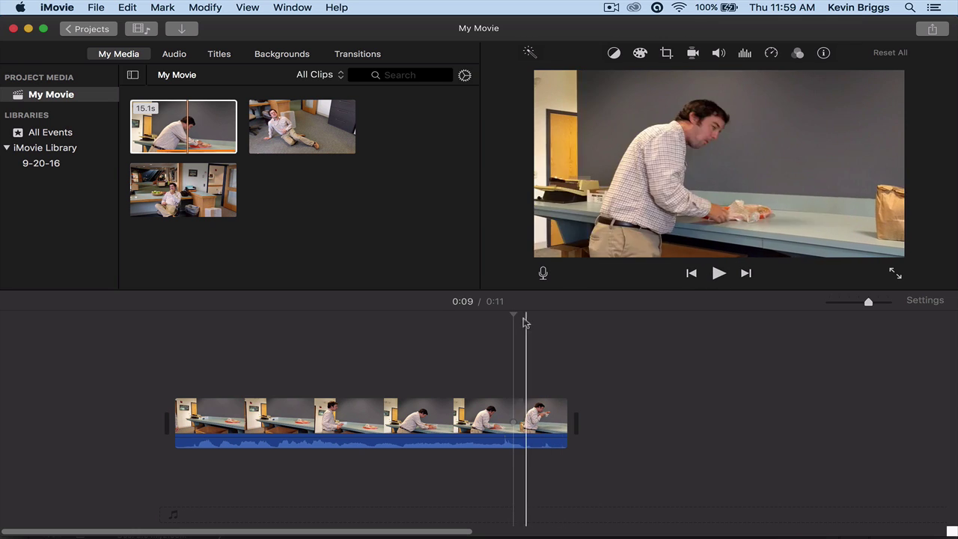
drag(567, 420, 513, 419)
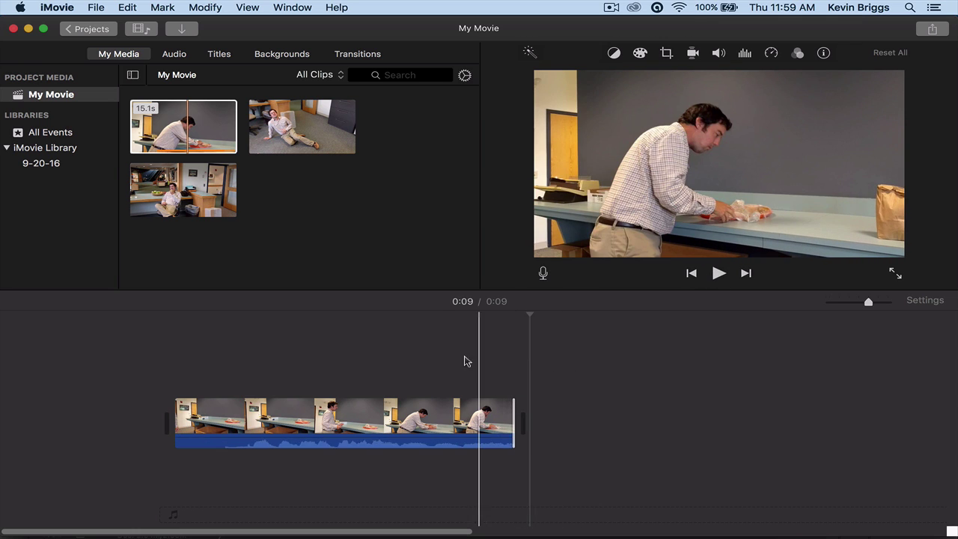
click(465, 362)
key(space)
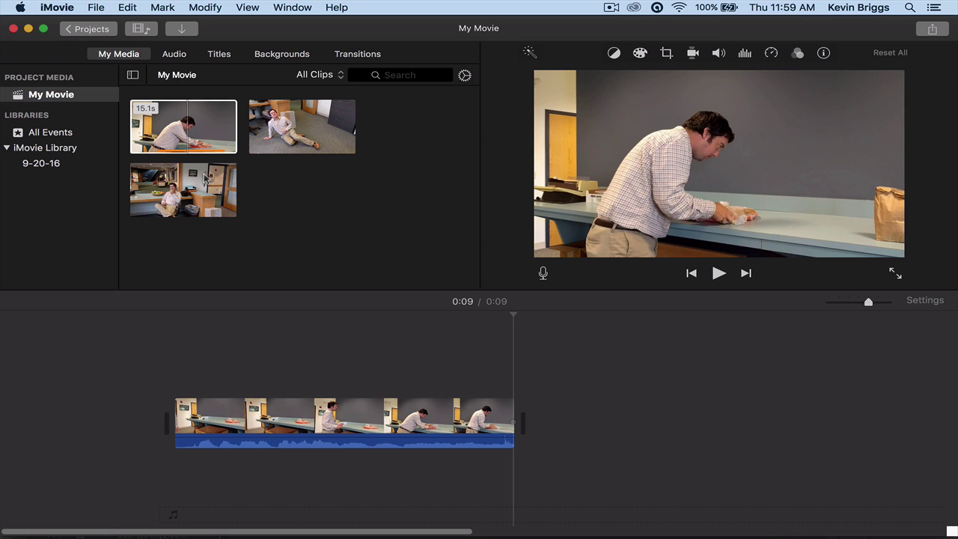
Append the 10.9-second seated clip after the counter clip and play it back.
click(185, 184)
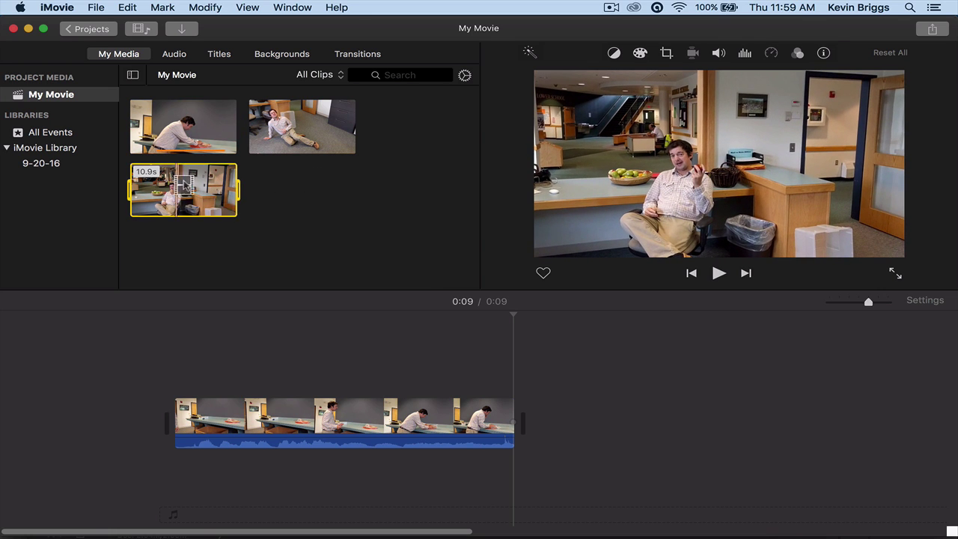
drag(185, 183, 567, 433)
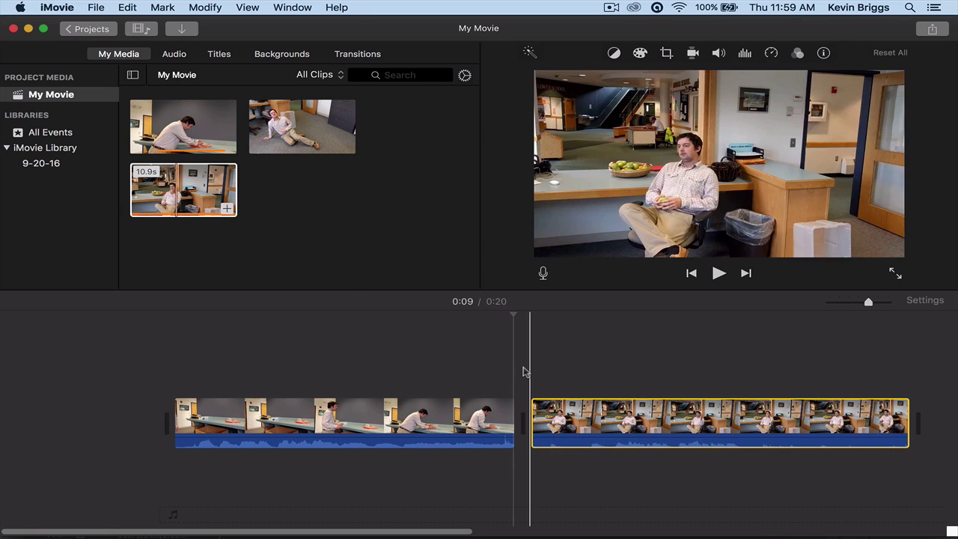
click(525, 372)
key(space)
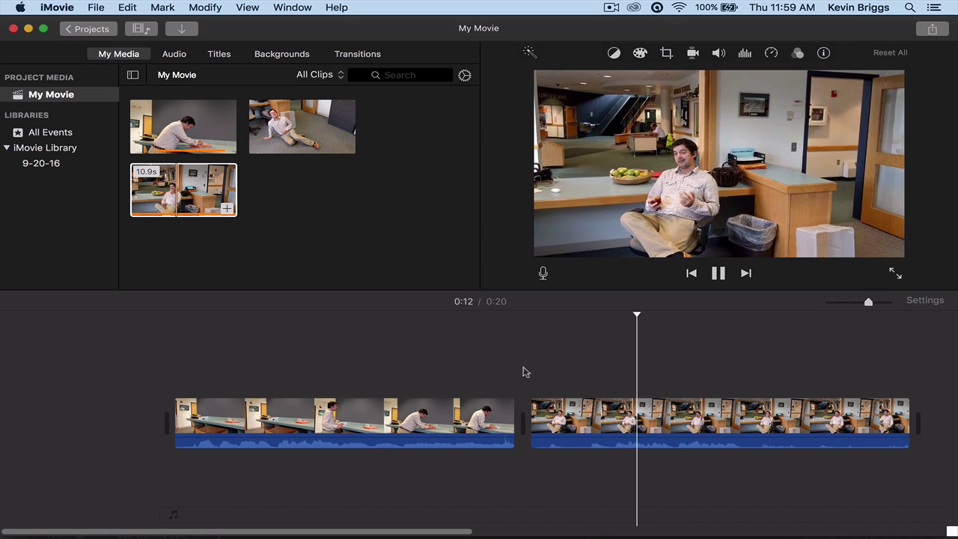
key(space)
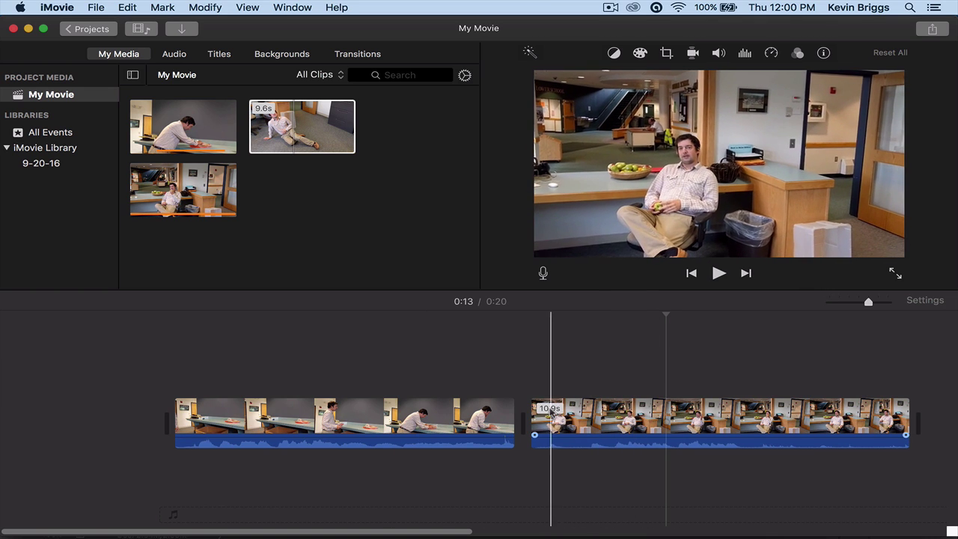
key(space)
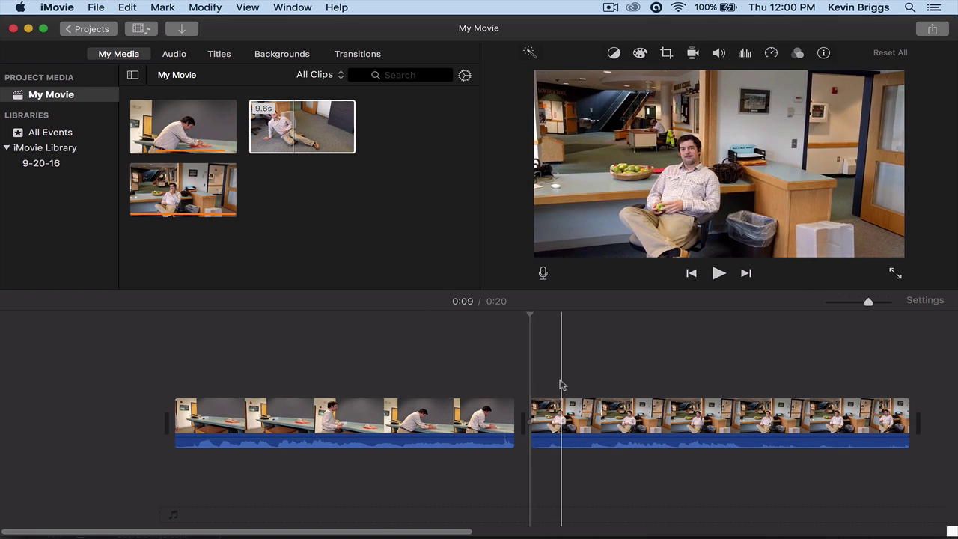
click(717, 273)
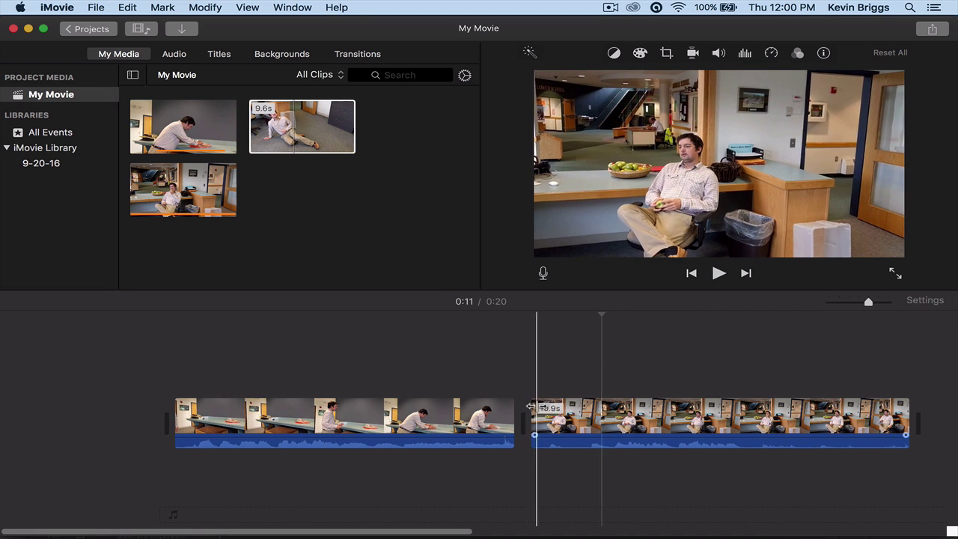
Trim both ends of the seated clip, then add the 9.6-second floor clip at the start.
drag(532, 408, 599, 407)
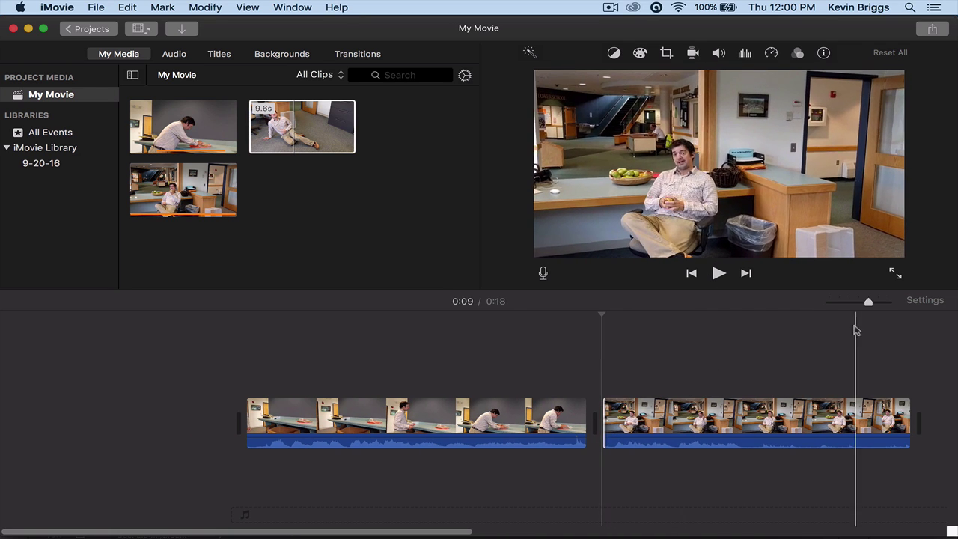
key(space)
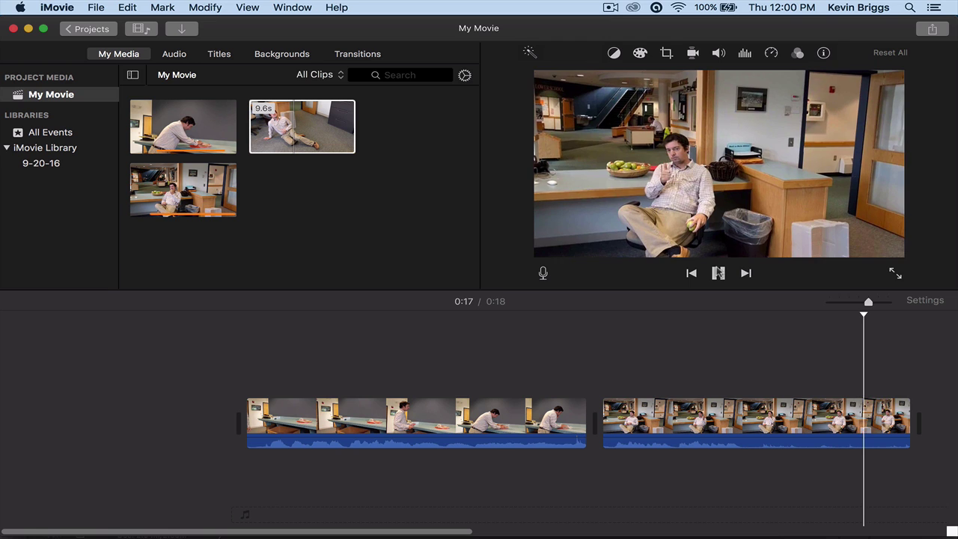
click(909, 410)
drag(909, 410, 886, 410)
key(space)
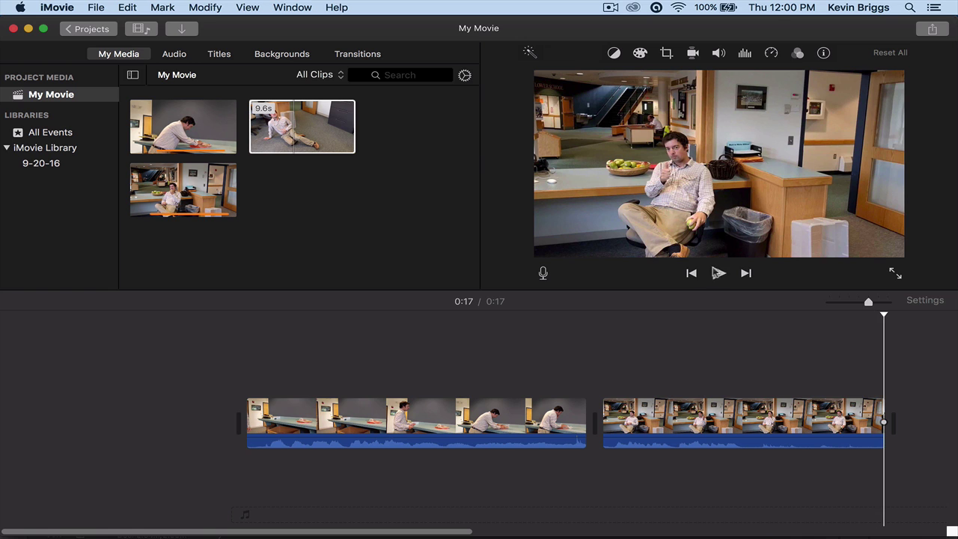
drag(305, 124, 239, 413)
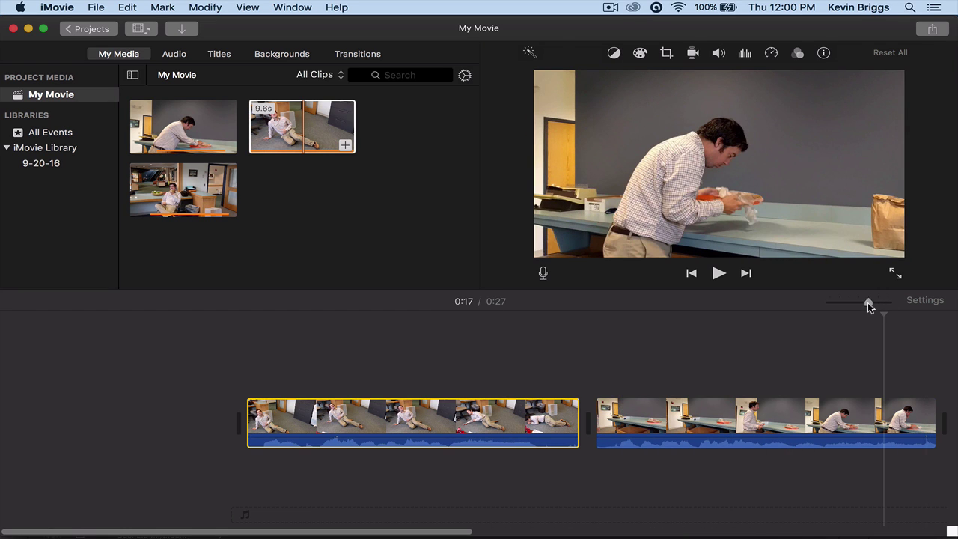
Zoom the timeline out, then slightly back in, so all three clips fit in view.
drag(869, 302, 841, 302)
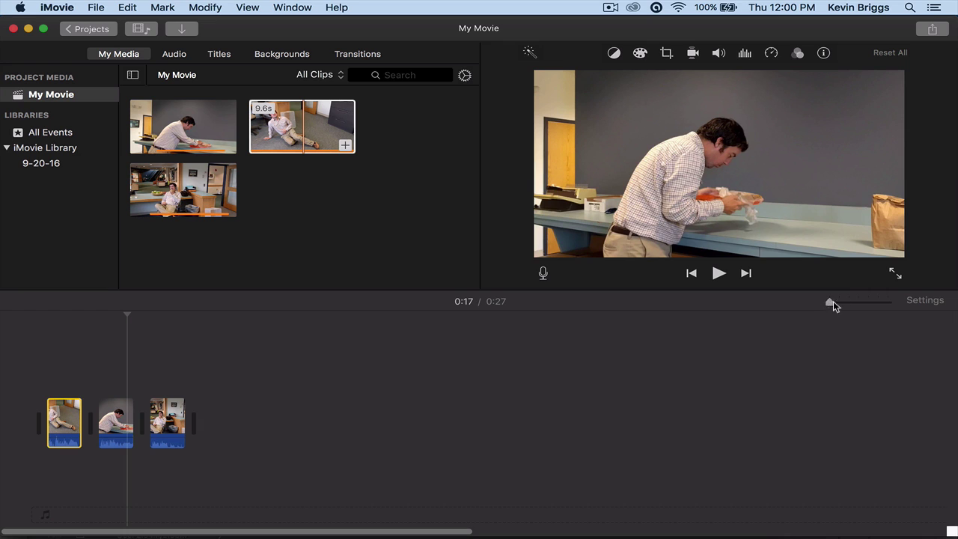
drag(831, 303, 848, 302)
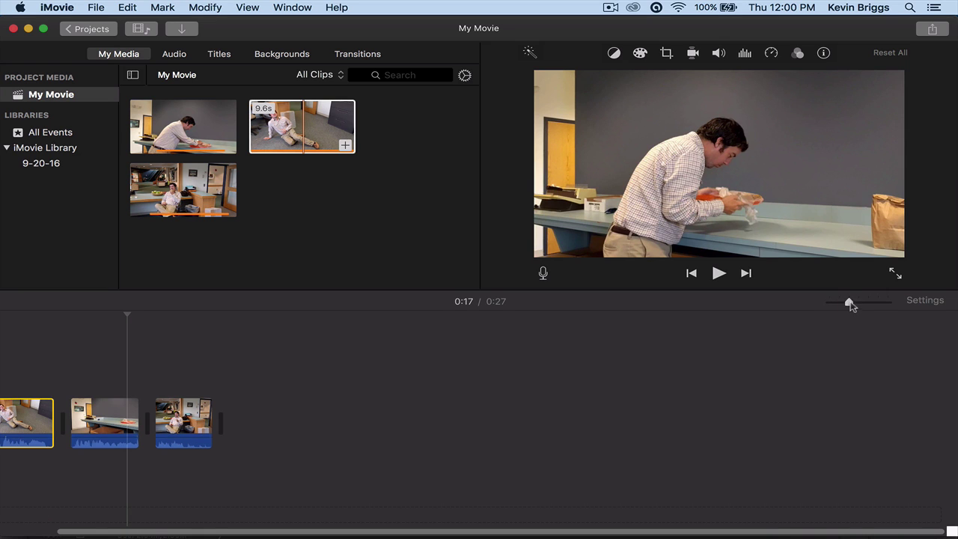
click(859, 303)
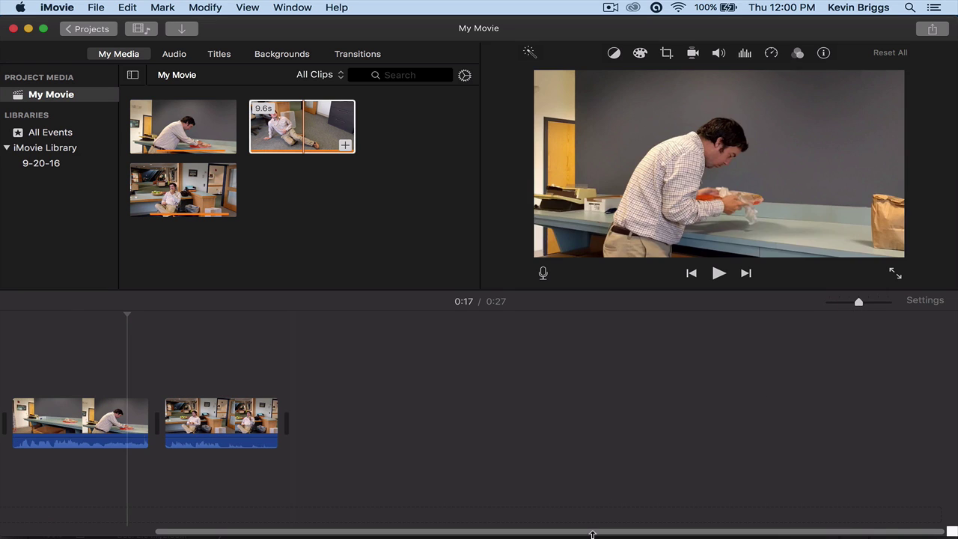
drag(592, 532, 366, 518)
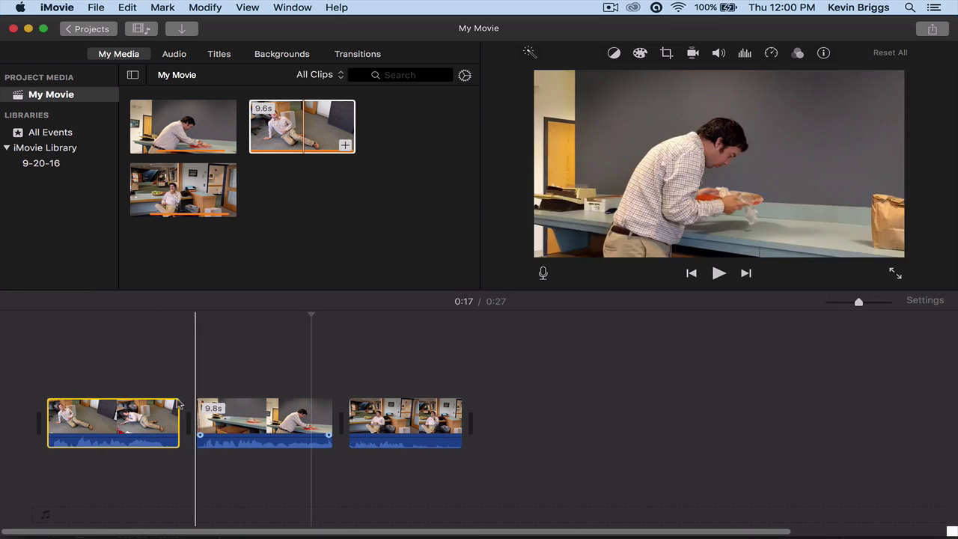
Move the floor clip after the counter clip and trim its end to about 8.6 seconds.
drag(84, 419, 352, 422)
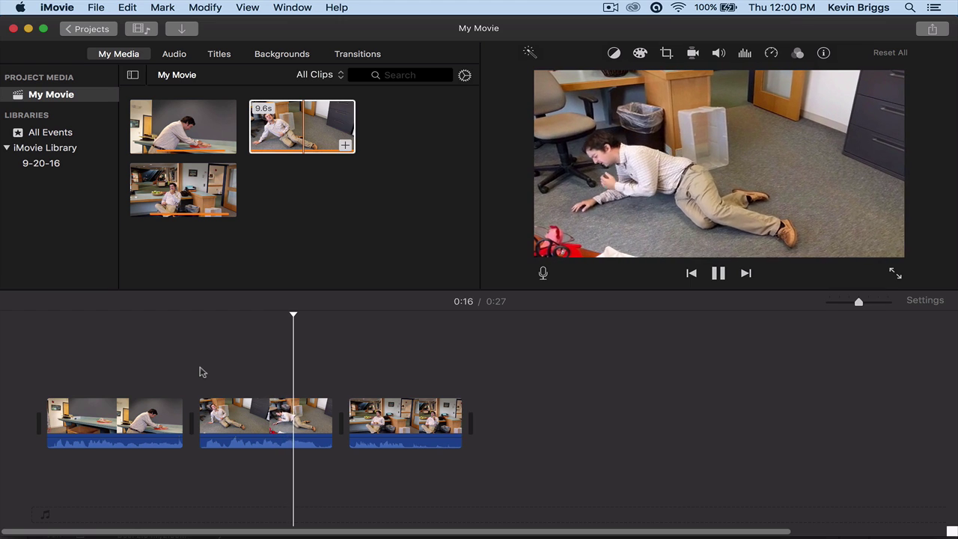
key(space)
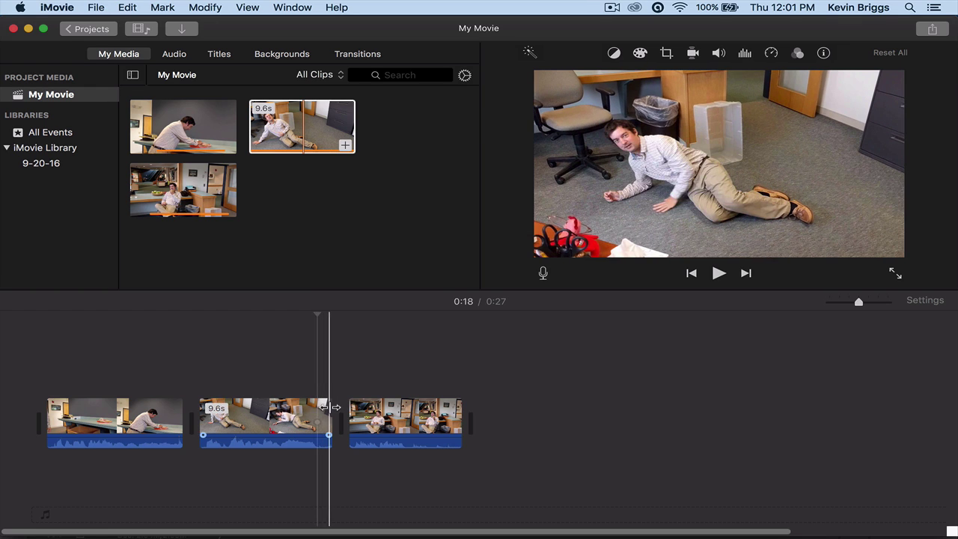
drag(330, 407, 318, 407)
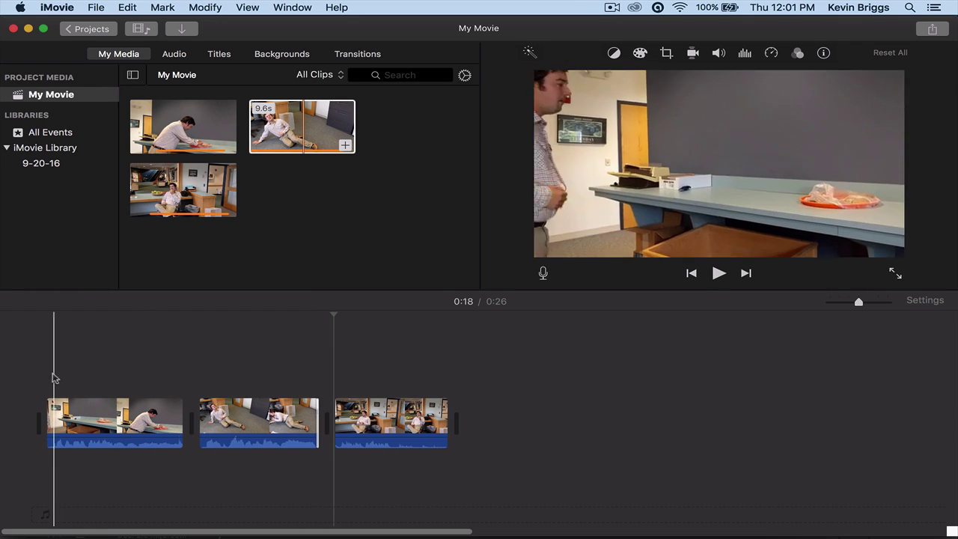
click(49, 379)
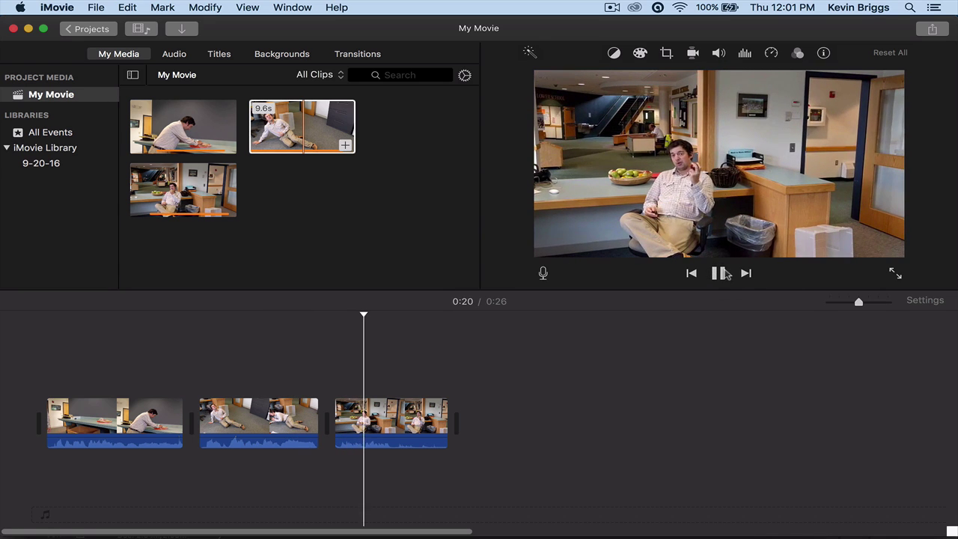
click(718, 273)
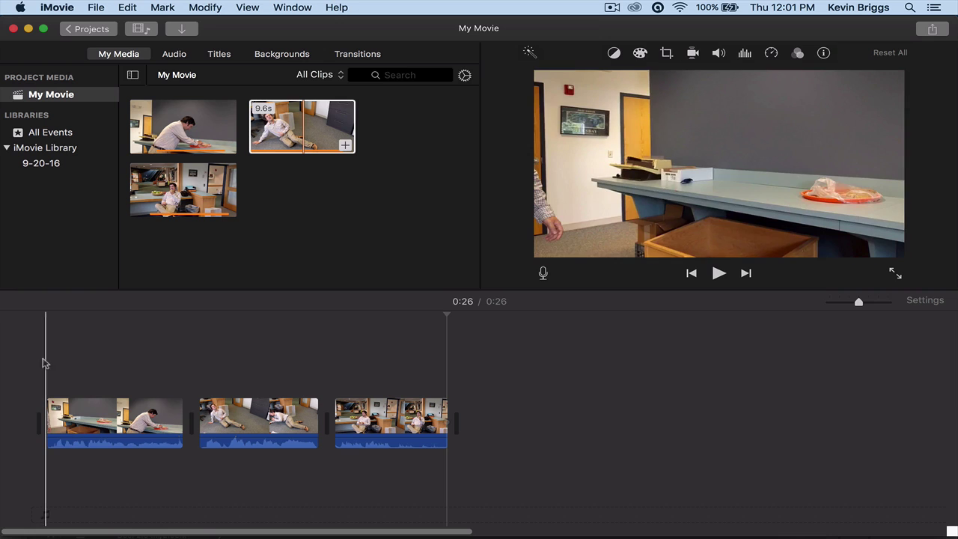
click(45, 360)
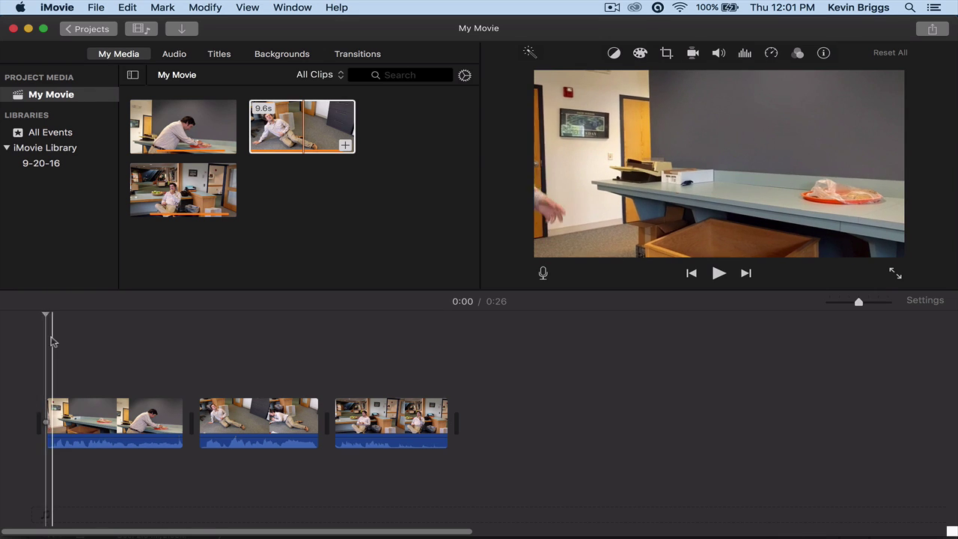
Place a Reveal title at the movie's start, preview it, and lengthen it.
click(221, 58)
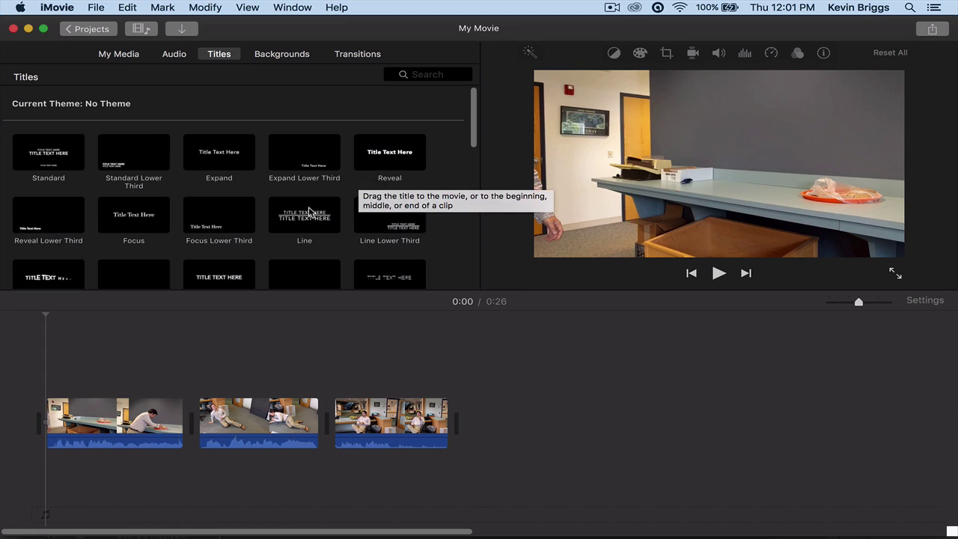
click(283, 212)
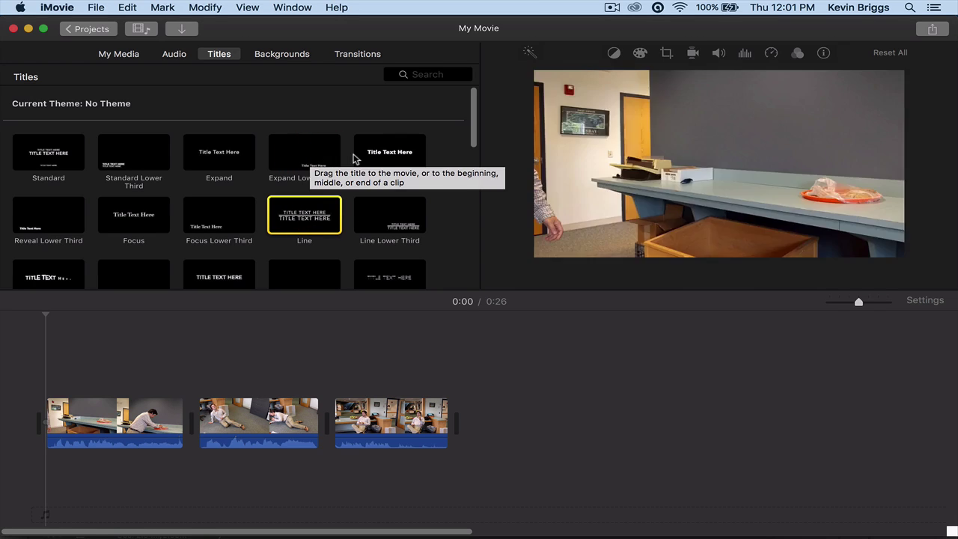
drag(396, 154, 53, 412)
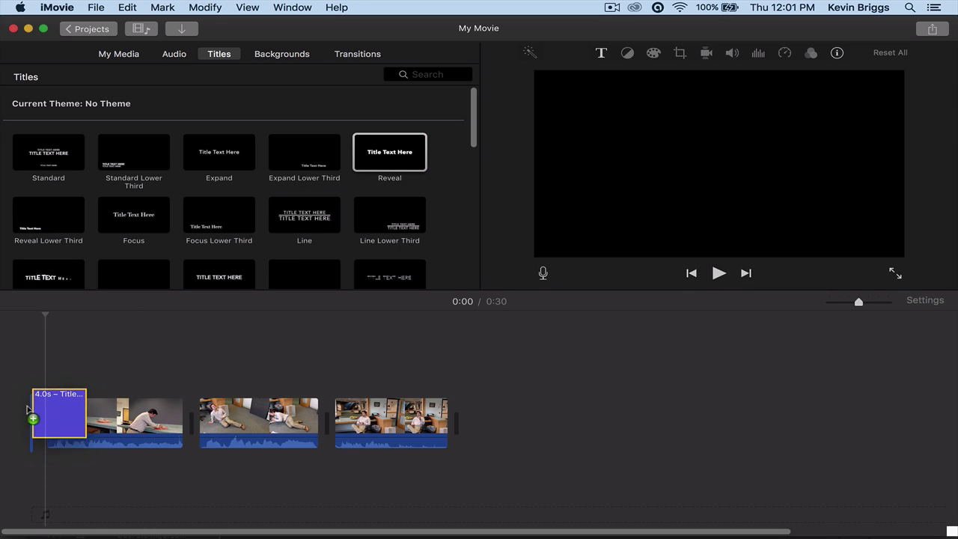
click(55, 373)
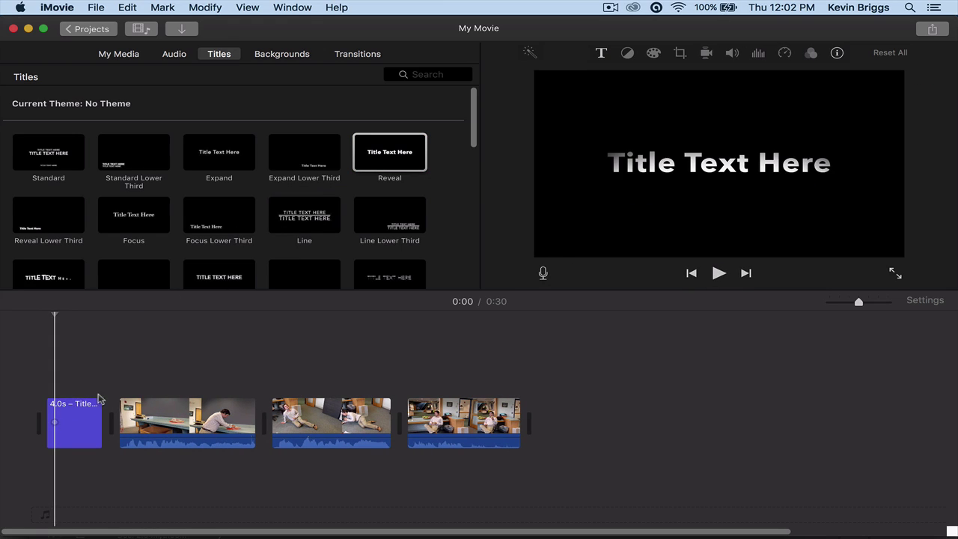
key(space)
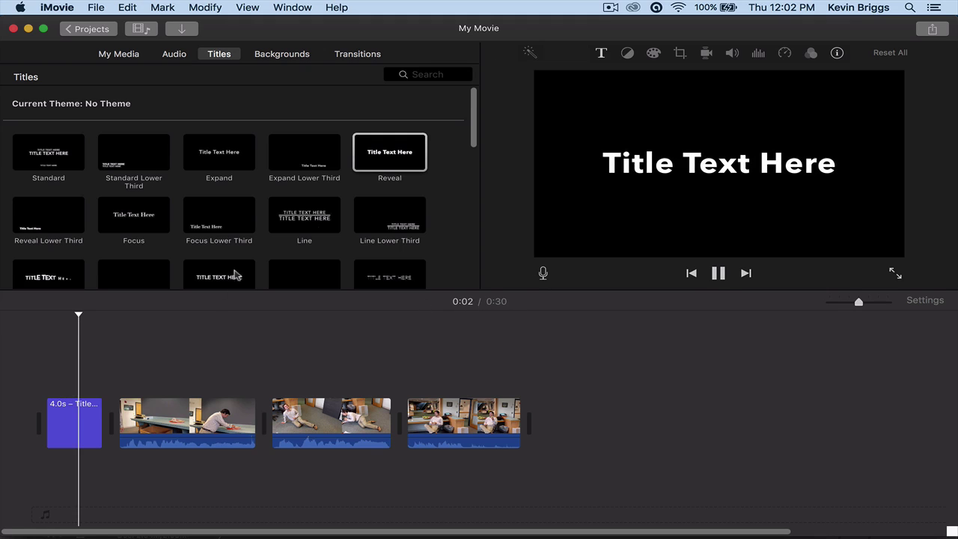
key(space)
mouse_move(102, 417)
mouse_down()
mouse_move(135, 413)
mouse_move(94, 409)
mouse_move(103, 408)
mouse_up()
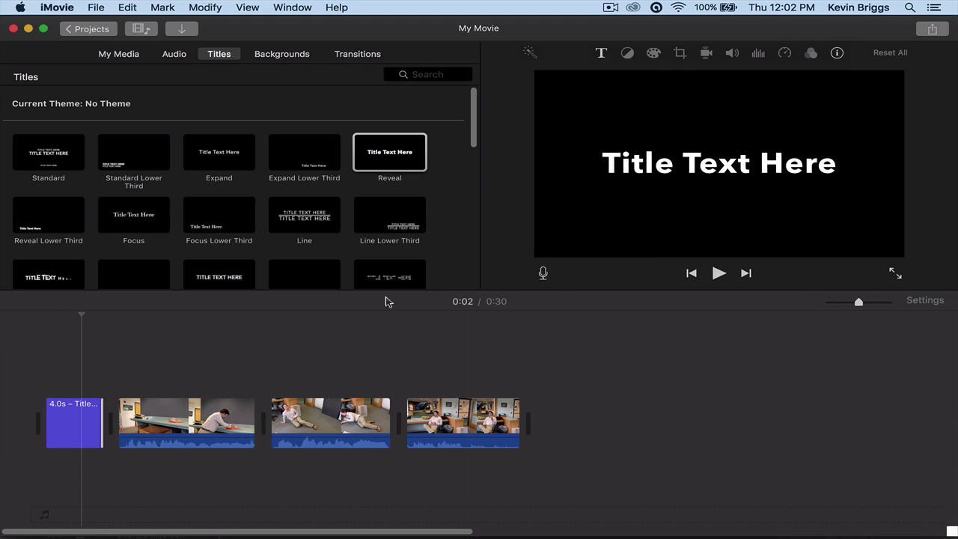
Replace the opening title's placeholder text with "That's too Much Man!!!!".
click(70, 423)
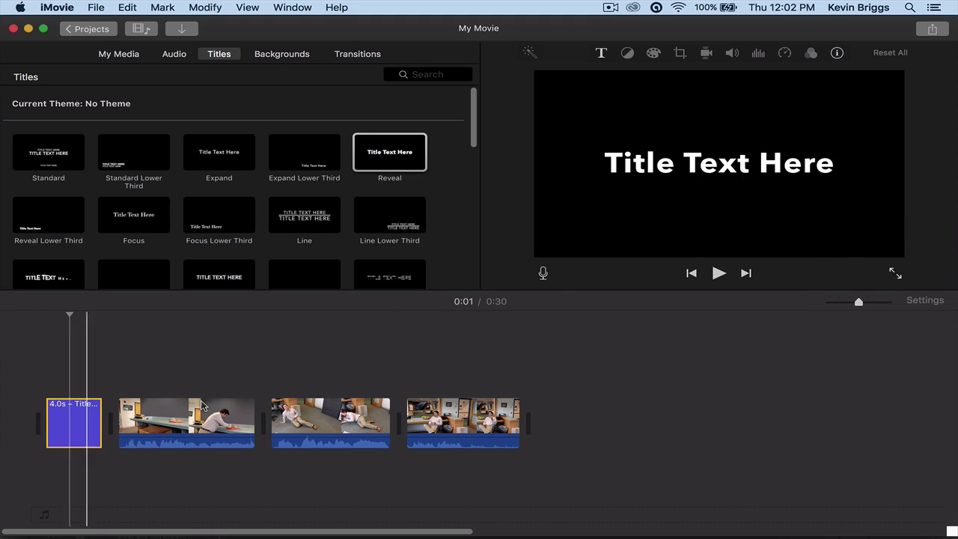
double_click(748, 162)
key(BackSpace)
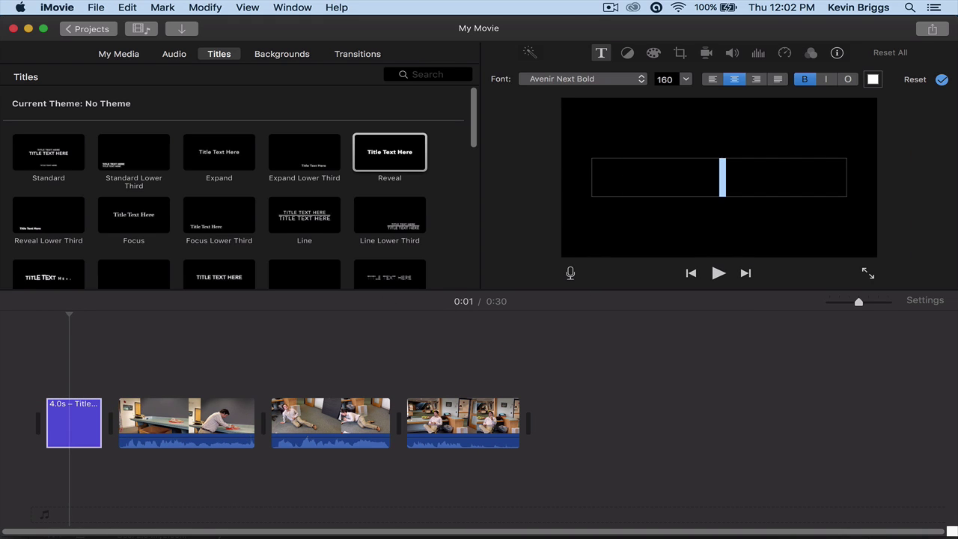
text(That's too)
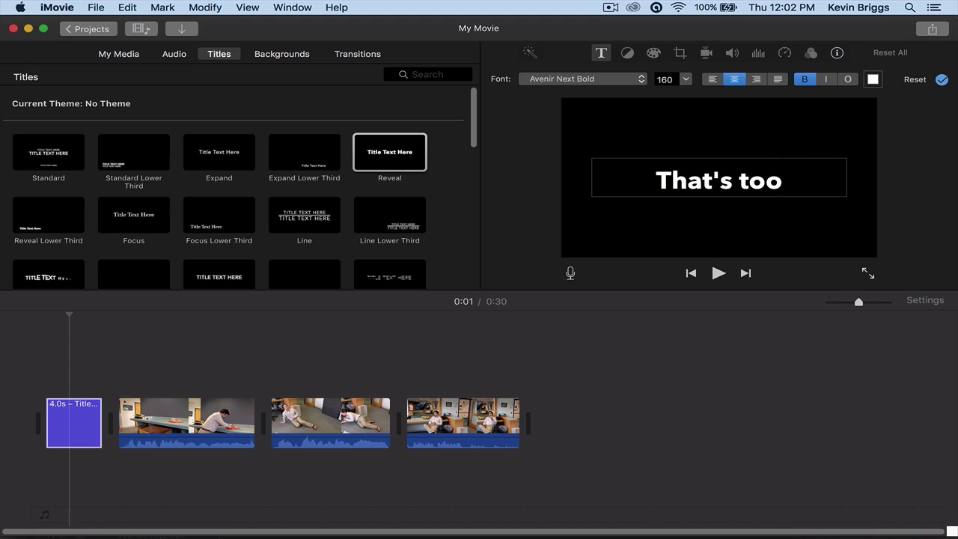
text( Mu)
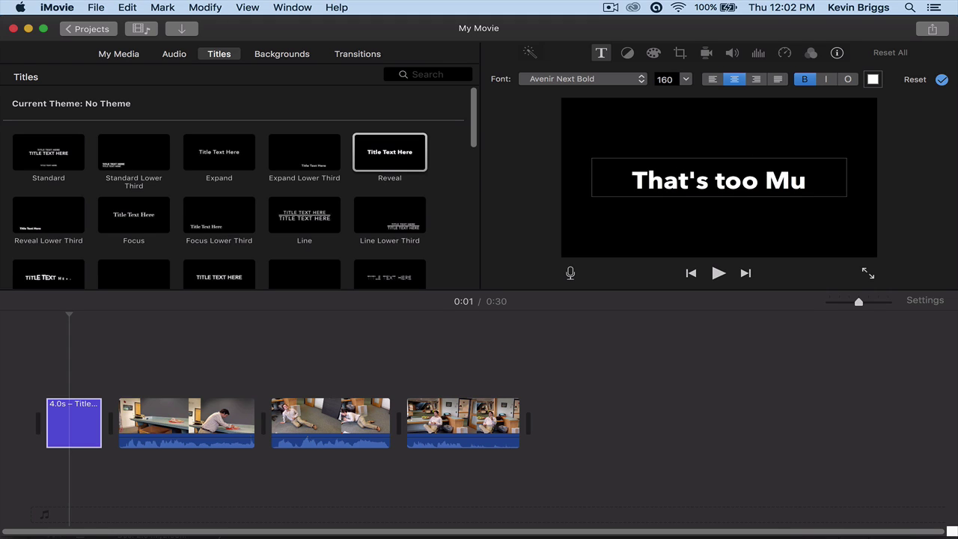
text(ch )
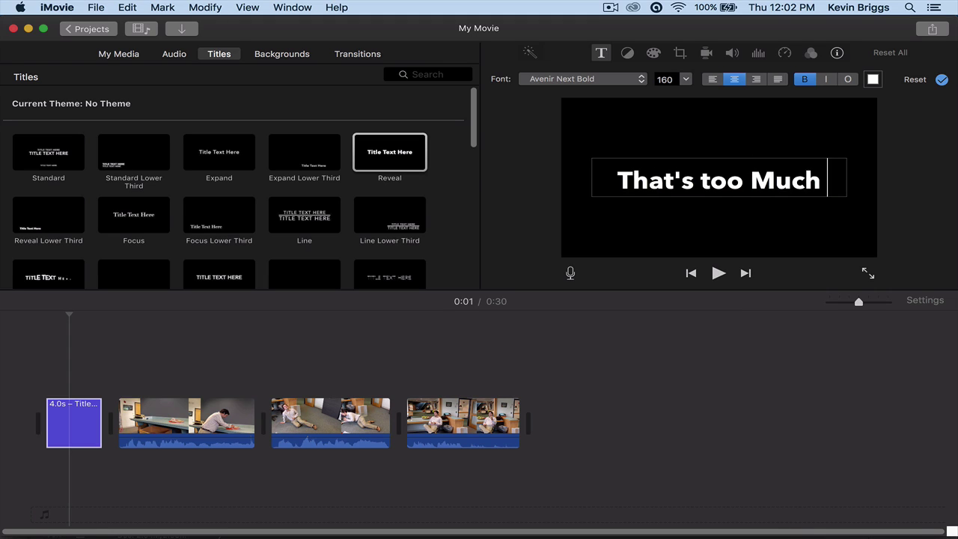
text(Man)
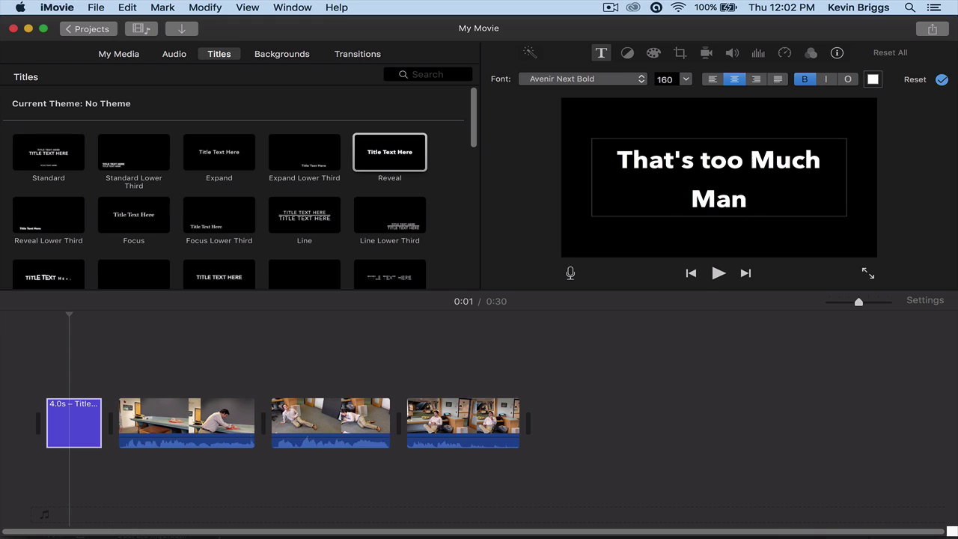
text(!!!!)
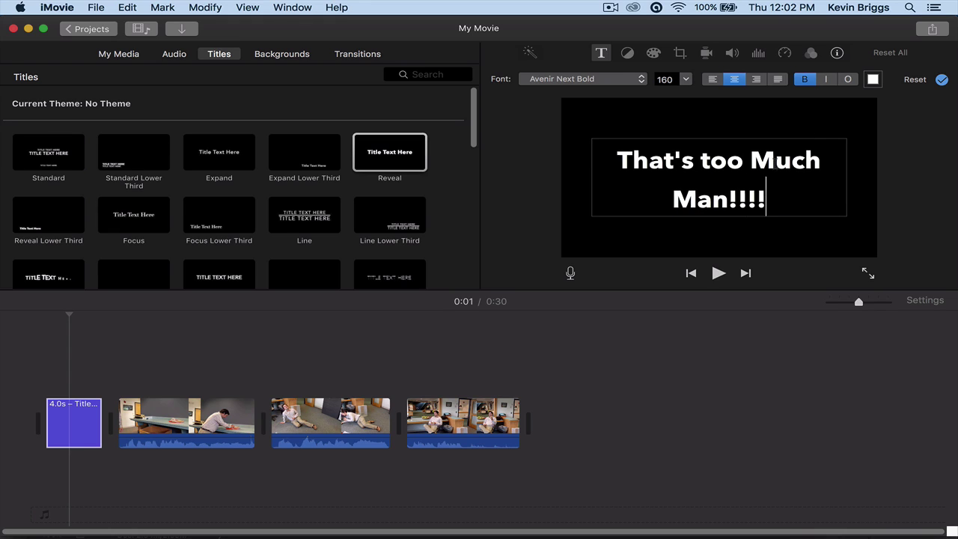
Correct the title to read "That's too Much Man: The Movie", fixing the exclamation marks and capitalisation.
click(781, 161)
key(BackSpace)
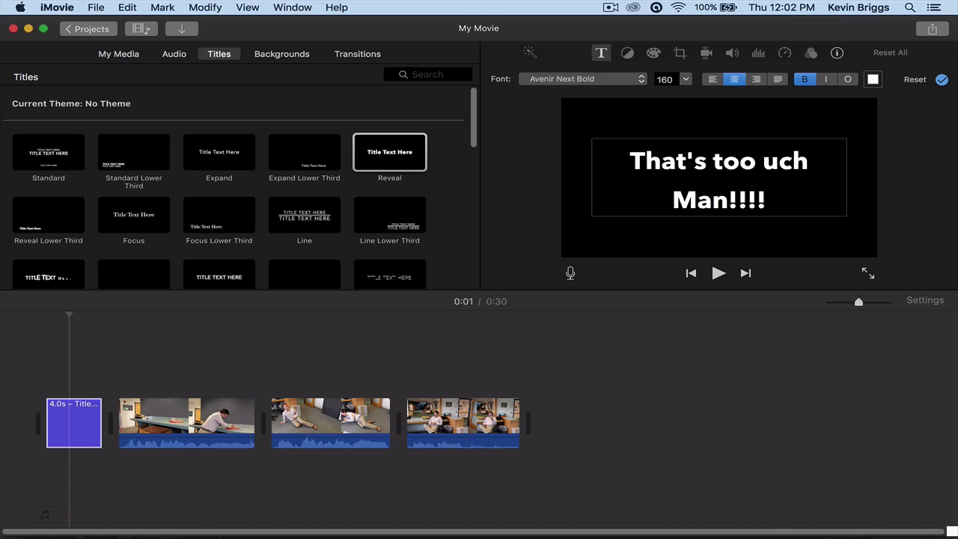
text(m)
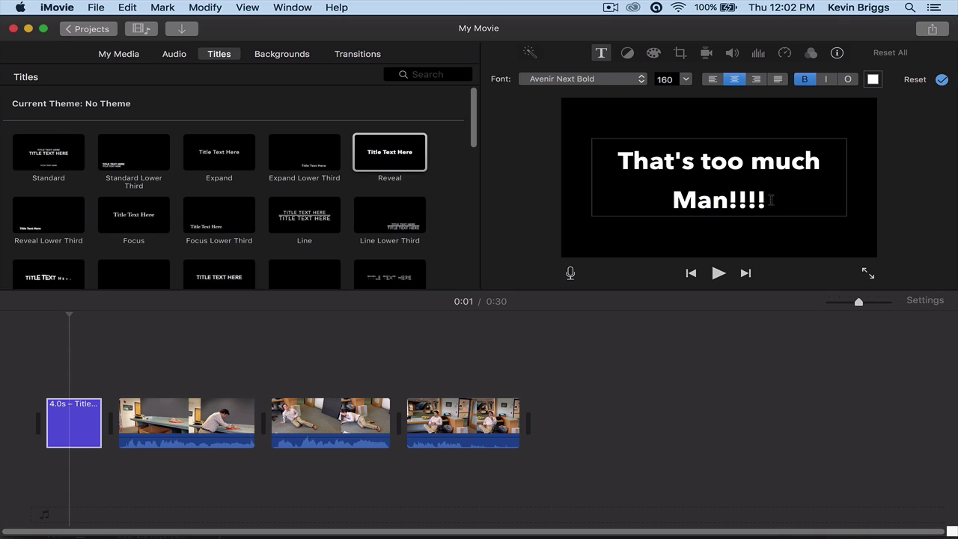
click(817, 209)
key(BackSpace)
key(BackSpace)
key(BackSpace)
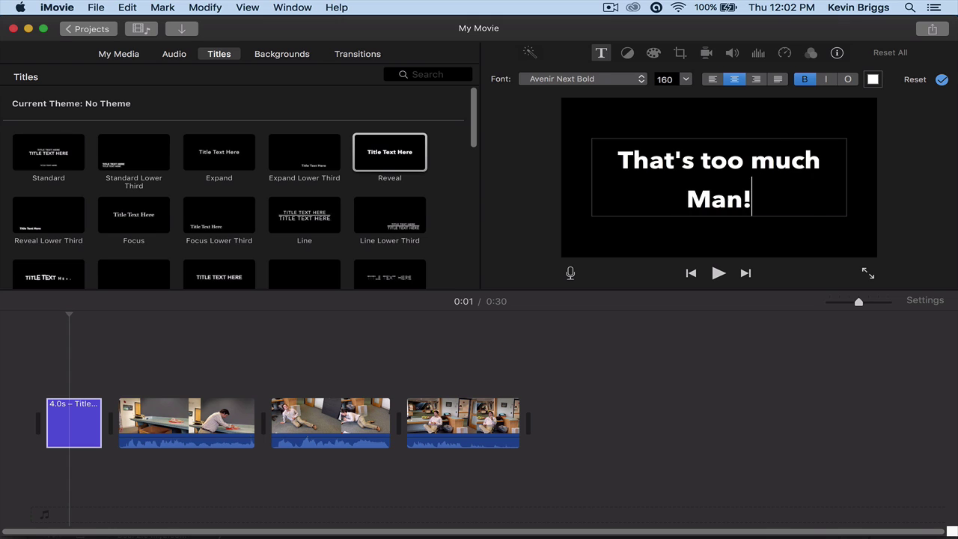
text(: The )
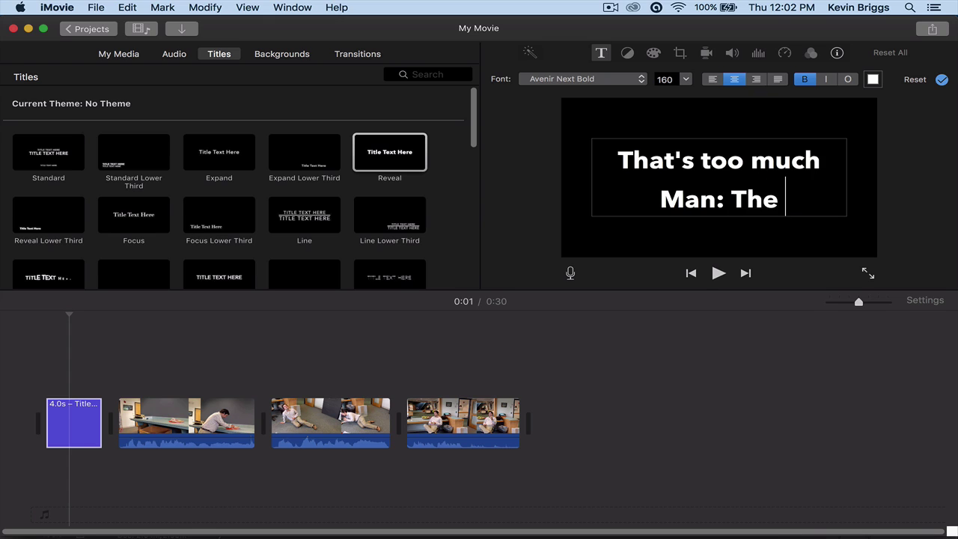
text(Movie)
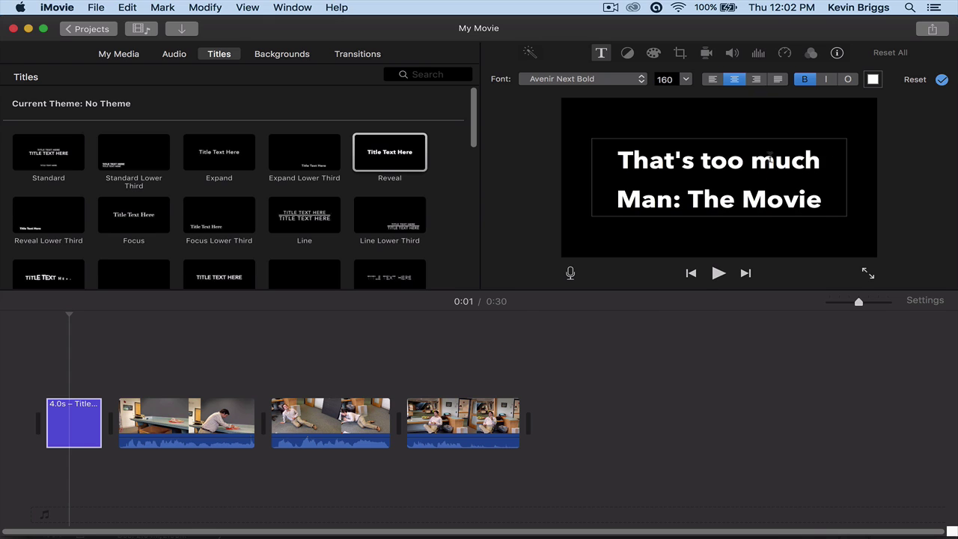
click(773, 159)
key(BackSpace)
text(M)
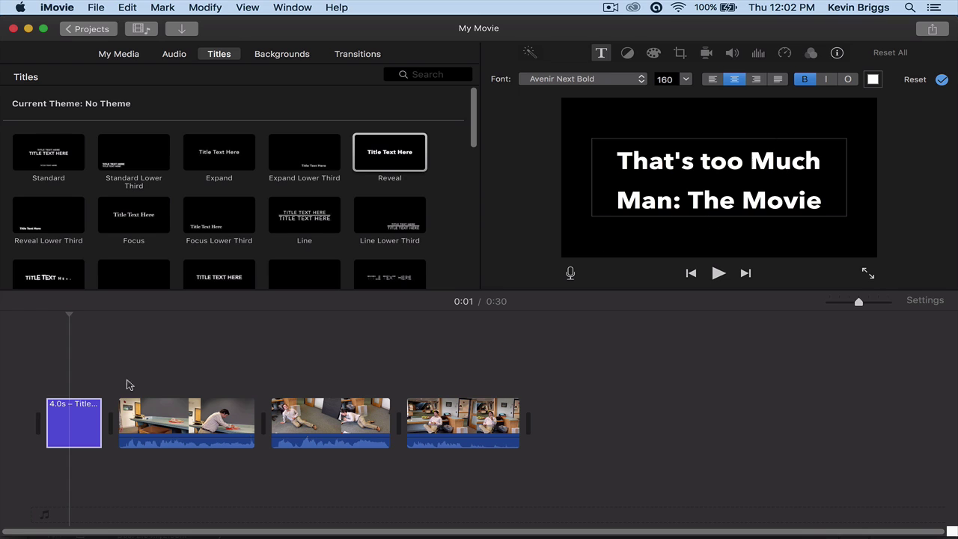
click(48, 365)
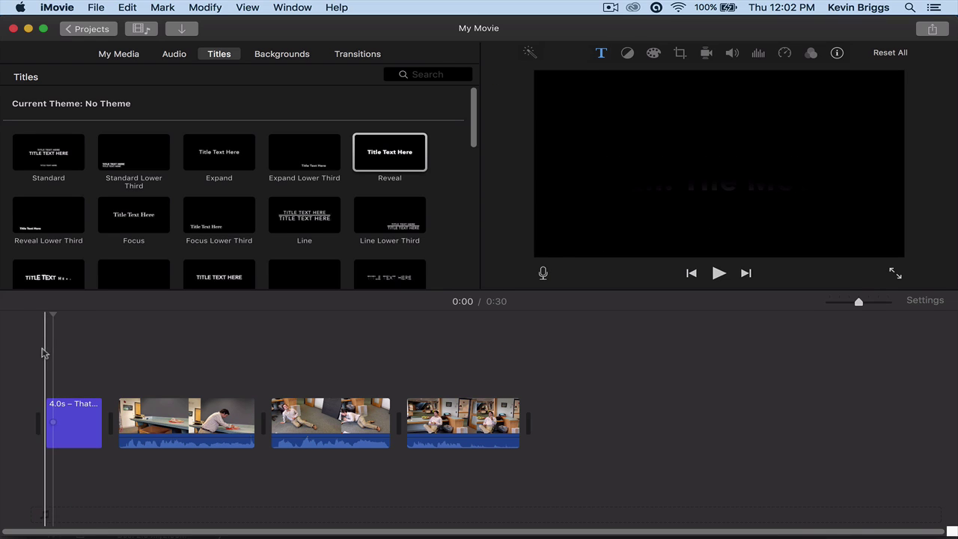
key(space)
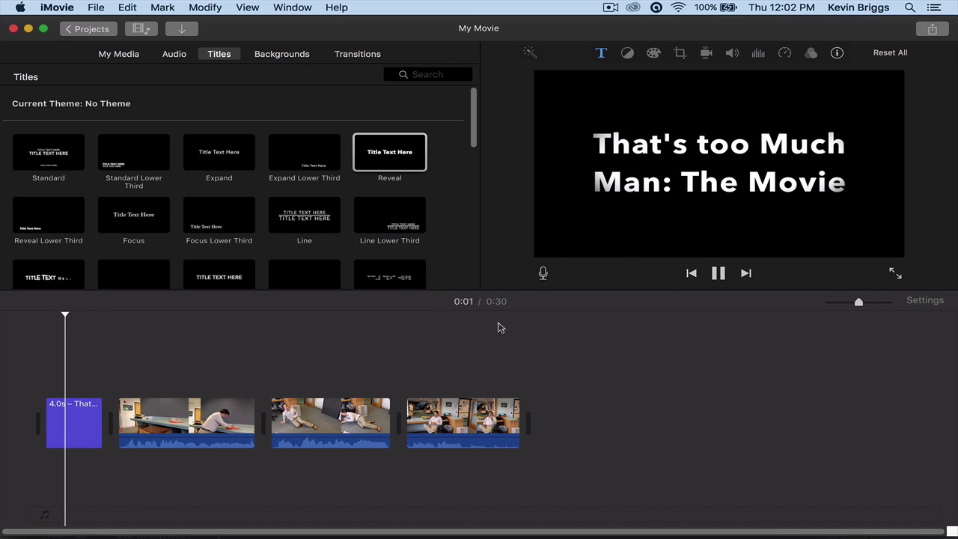
click(720, 274)
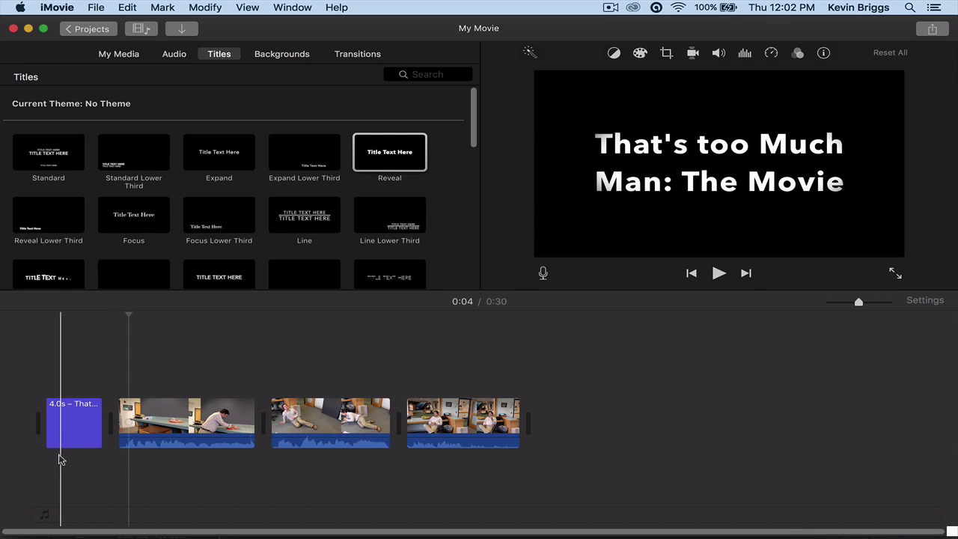
Place the Blobs background from the Backgrounds library beneath the opening title clip.
click(284, 55)
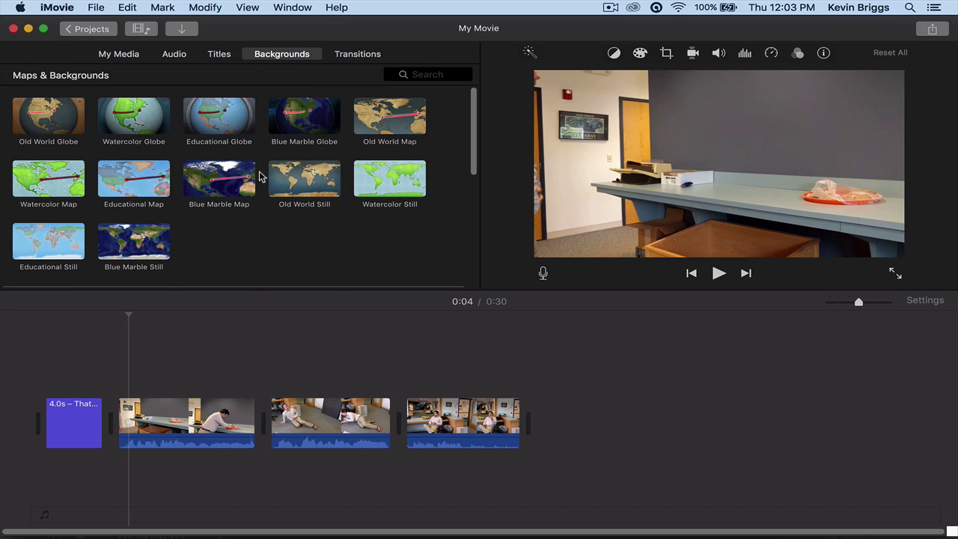
scroll(261, 177, down, 5)
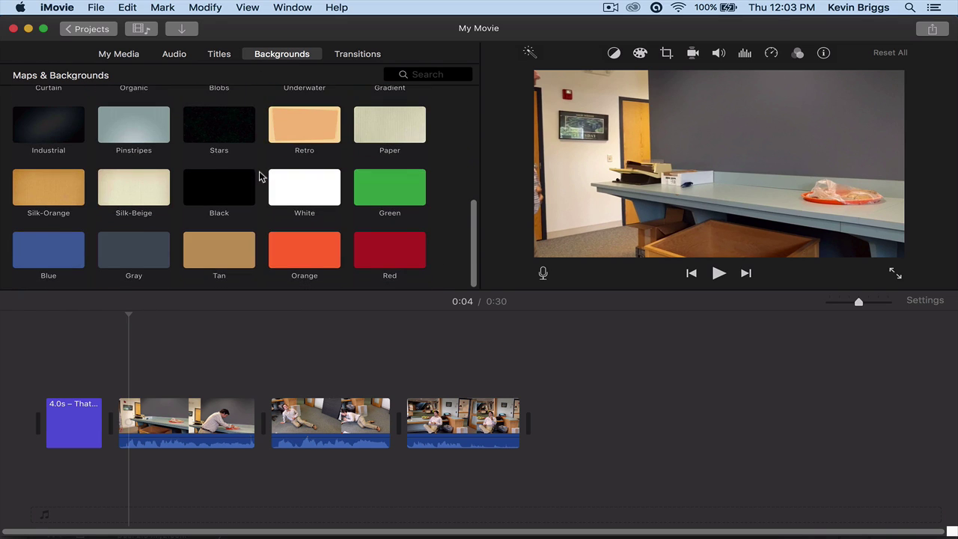
scroll(263, 233, up, 3)
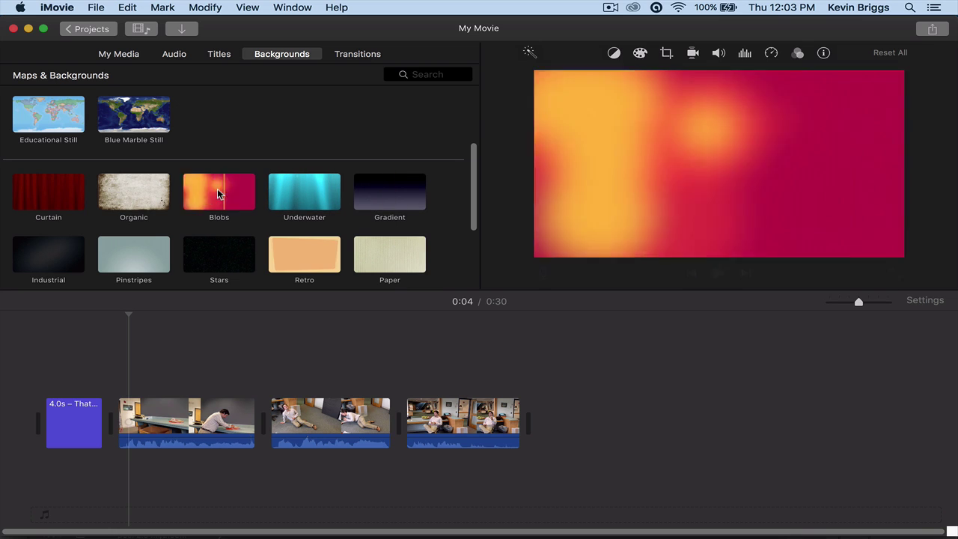
click(218, 188)
drag(245, 182, 47, 479)
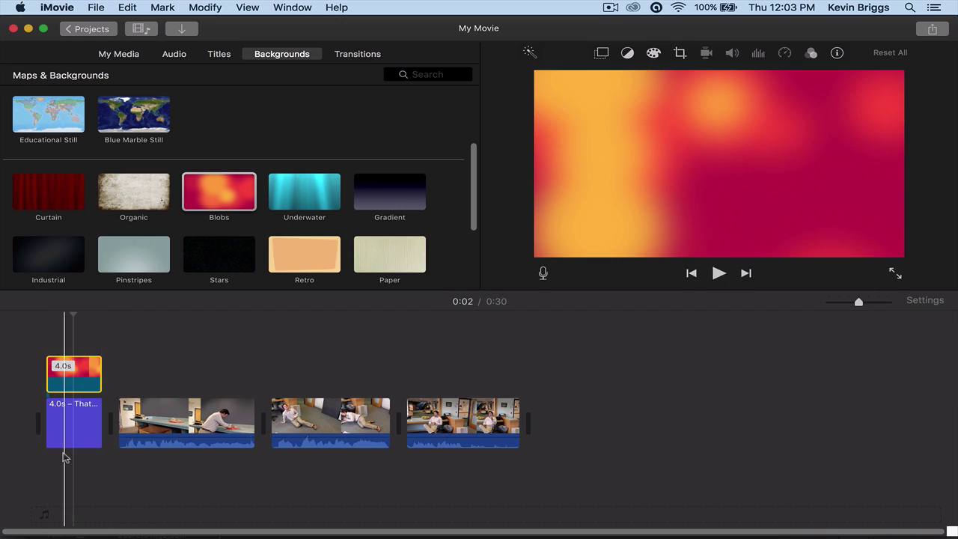
Delete the title clip together with its Blobs background.
double_click(75, 421)
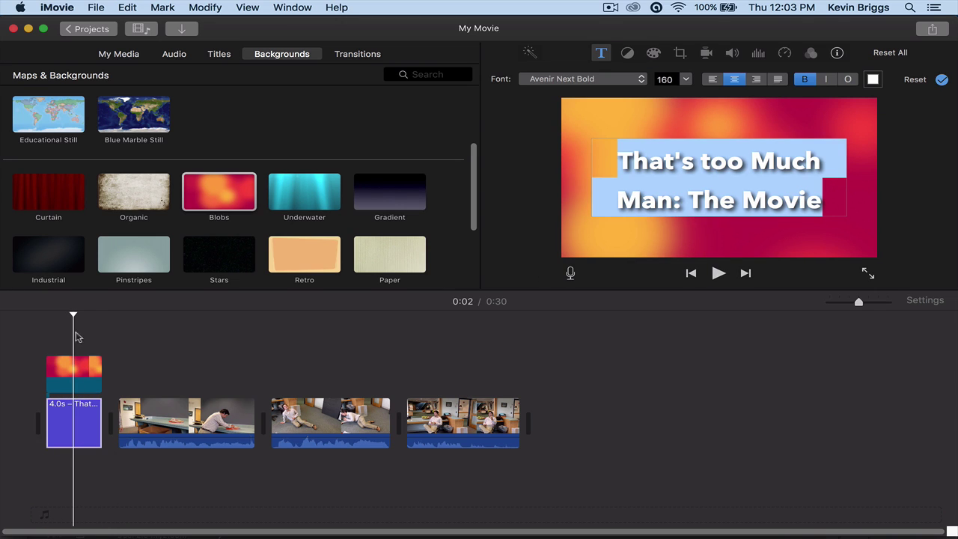
click(68, 419)
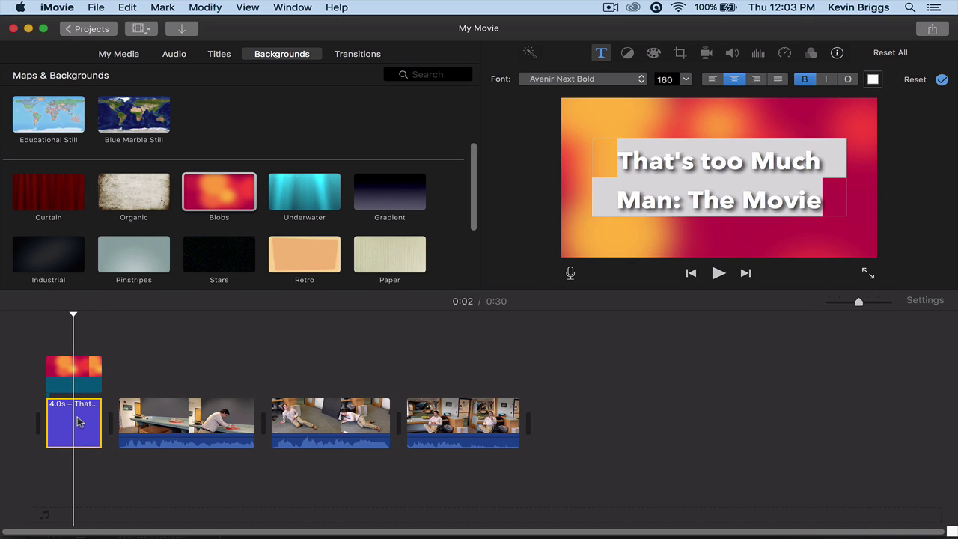
key(Delete)
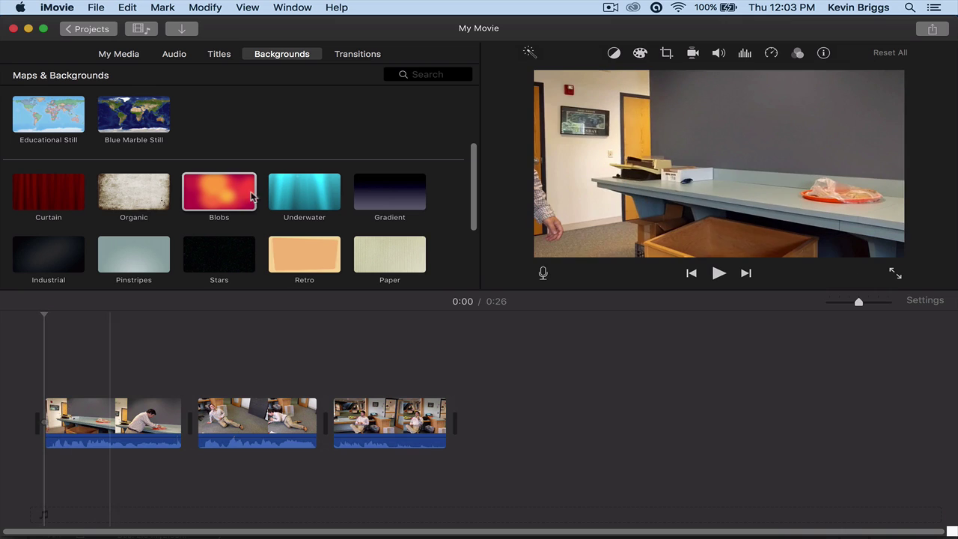
Add Blobs at the movie's start, paste the title back above it, and play the opening.
drag(196, 202, 79, 378)
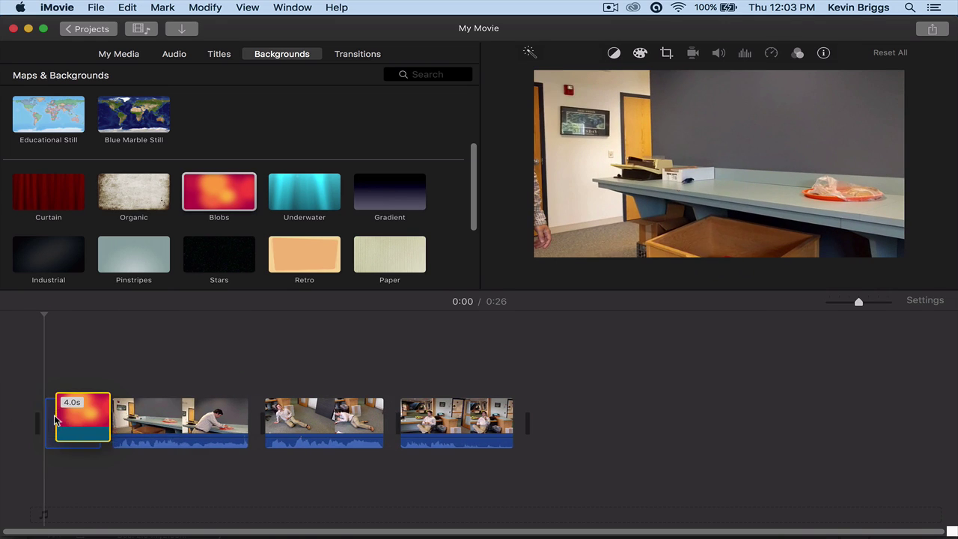
key(super+v)
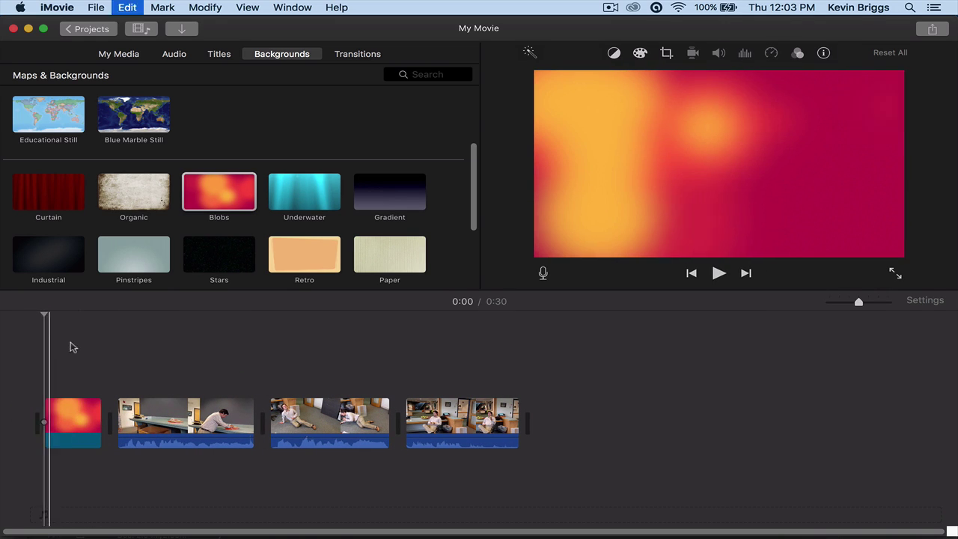
drag(117, 416, 70, 375)
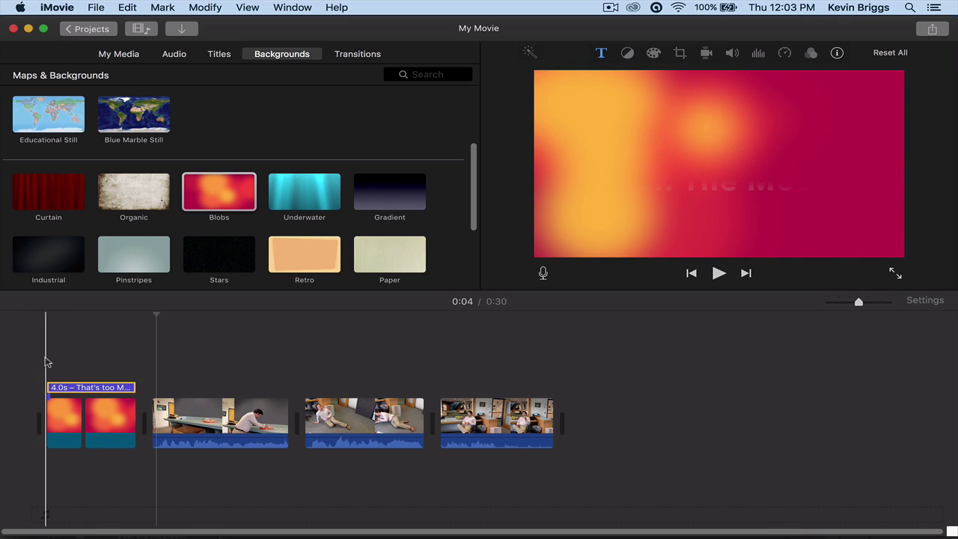
key(space)
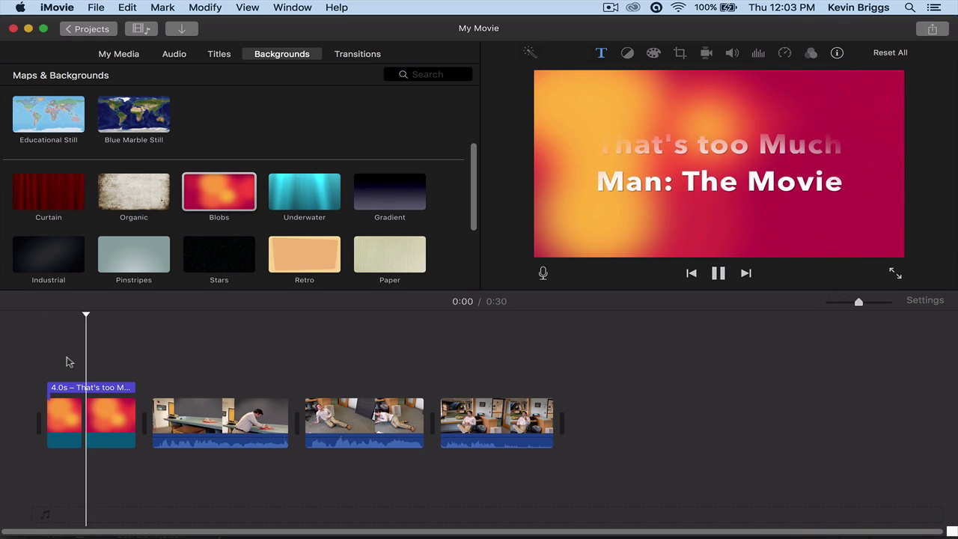
click(718, 274)
click(97, 421)
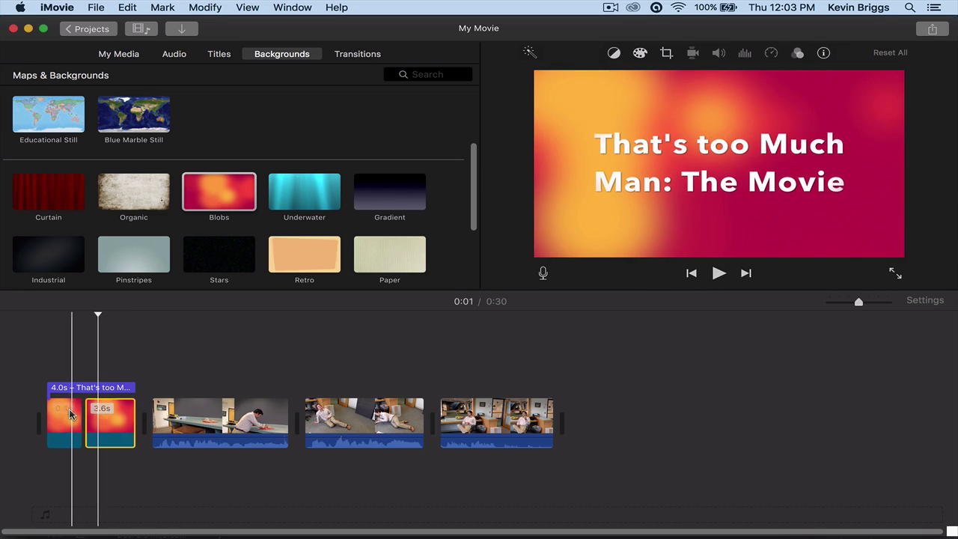
click(69, 414)
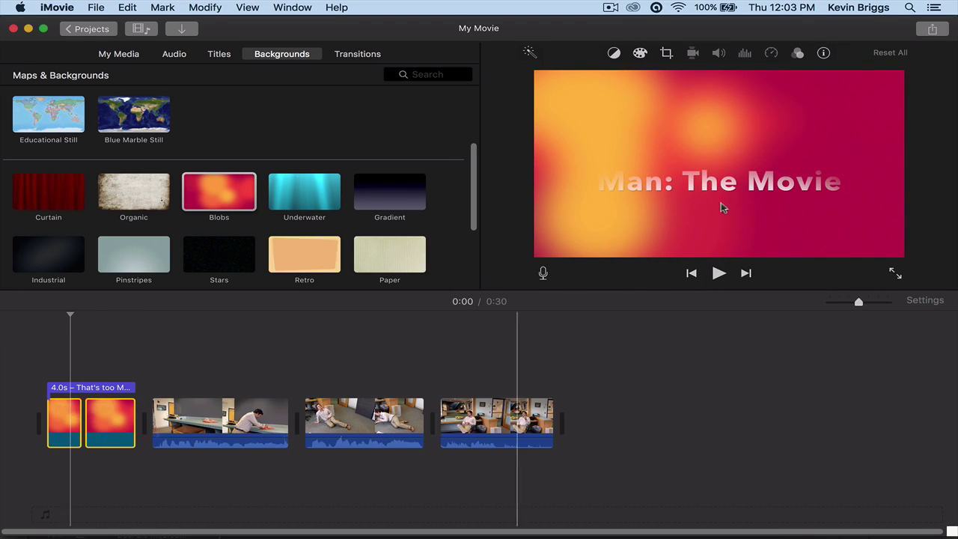
click(798, 52)
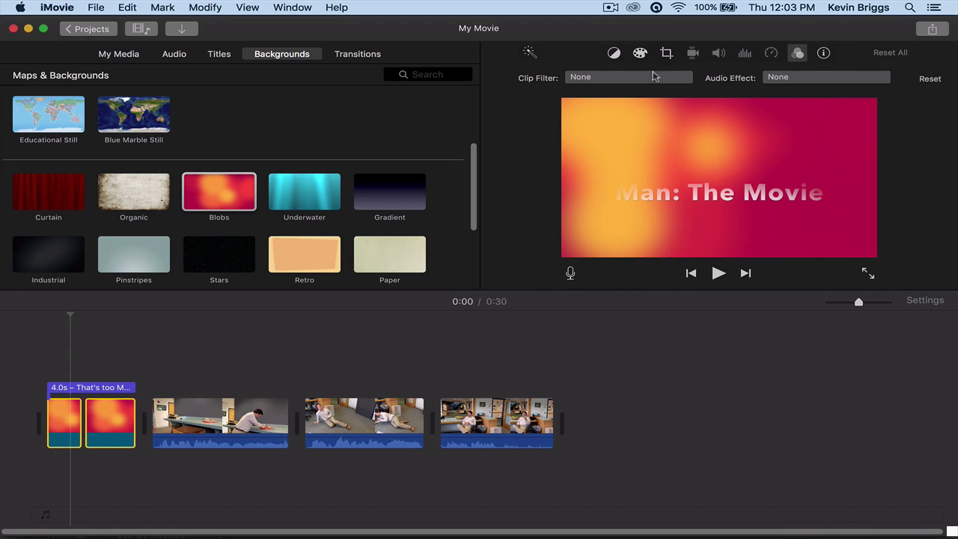
click(653, 75)
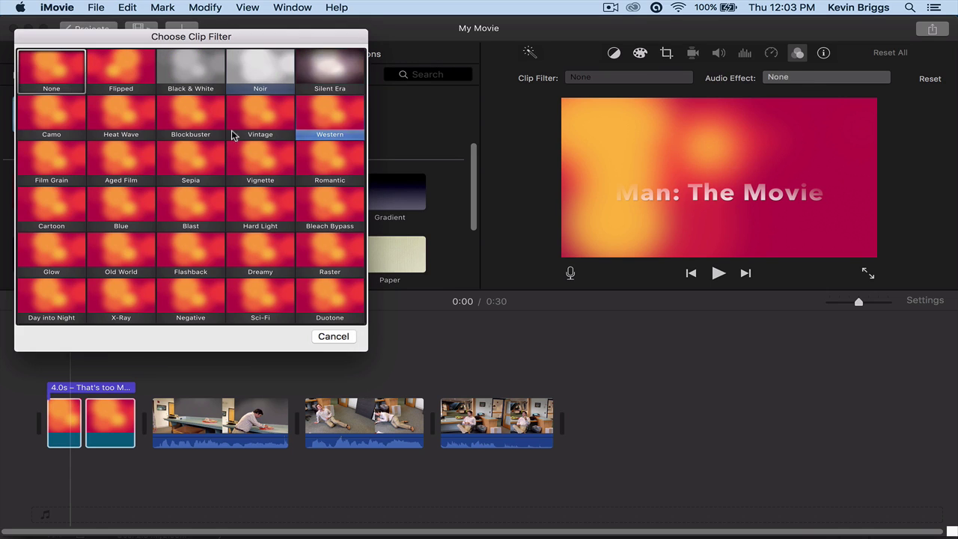
click(48, 109)
click(49, 388)
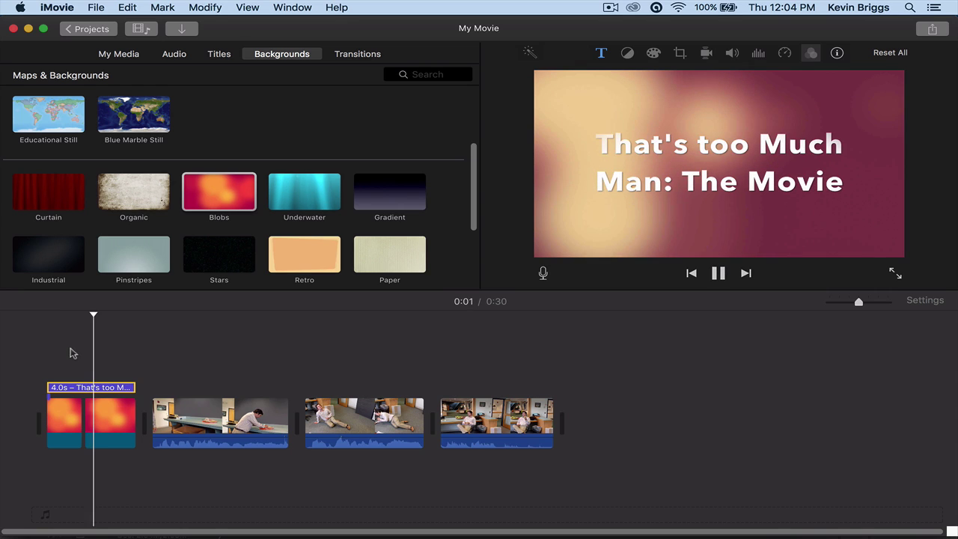
key(space)
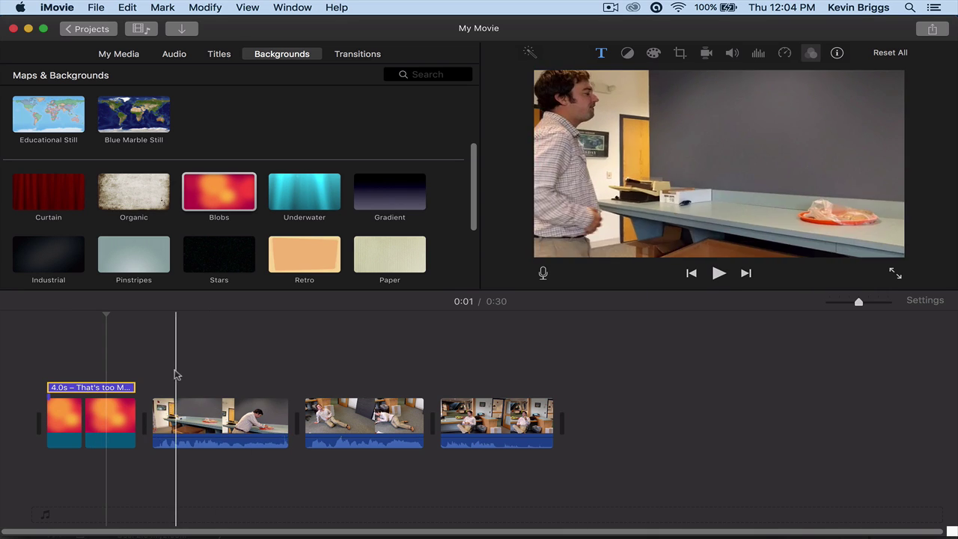
click(113, 424)
key(super+z)
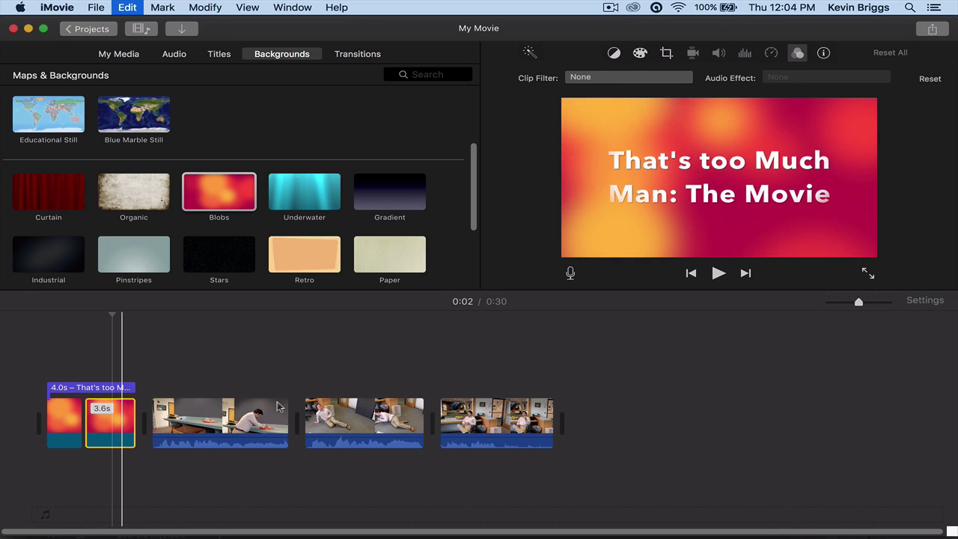
click(240, 408)
click(799, 52)
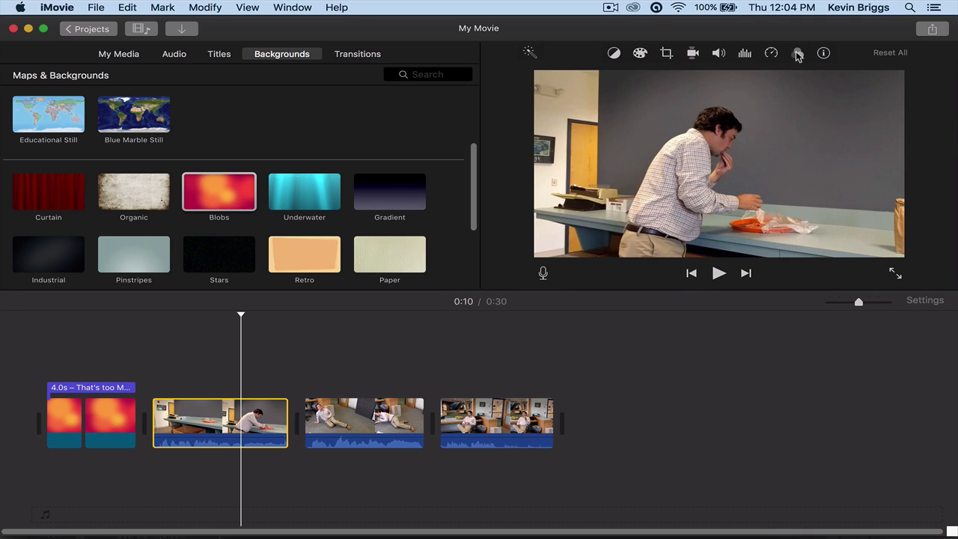
click(798, 53)
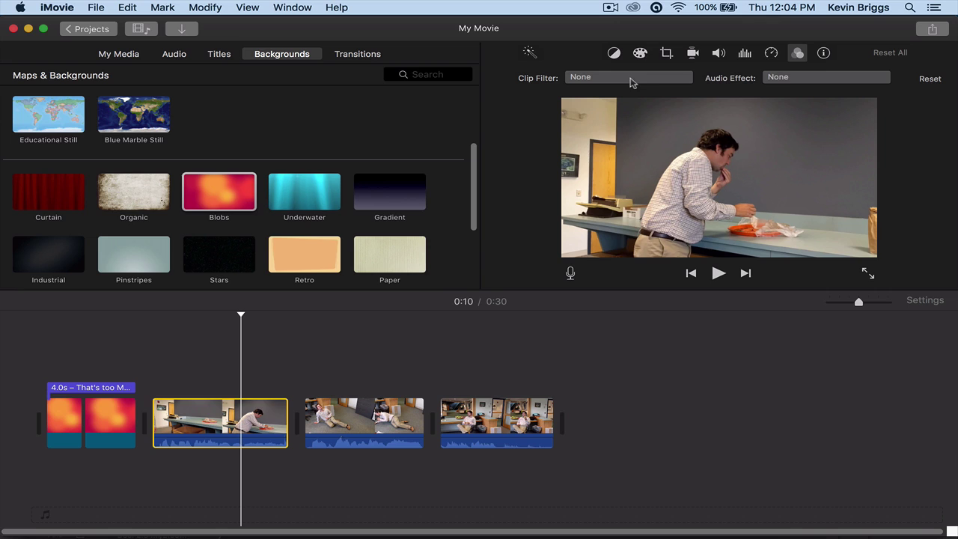
click(785, 78)
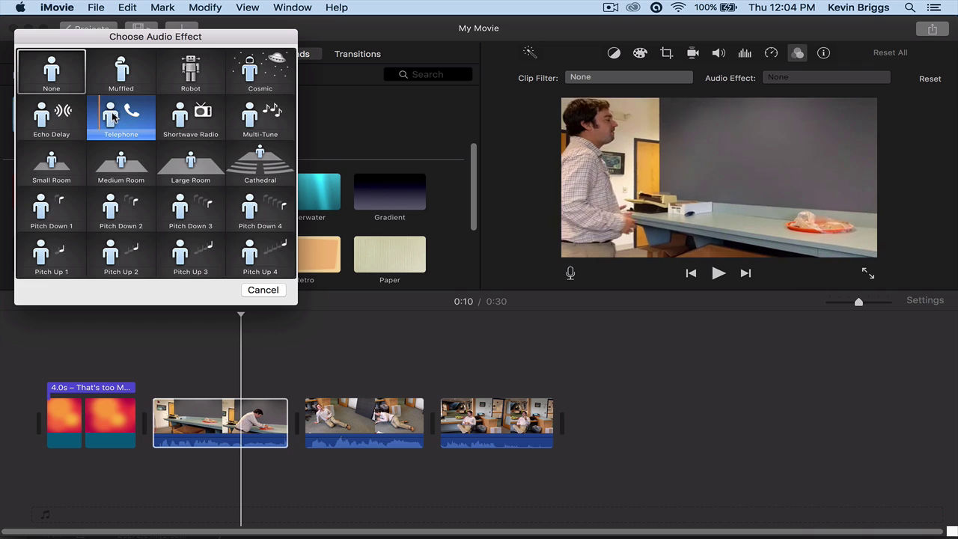
click(262, 289)
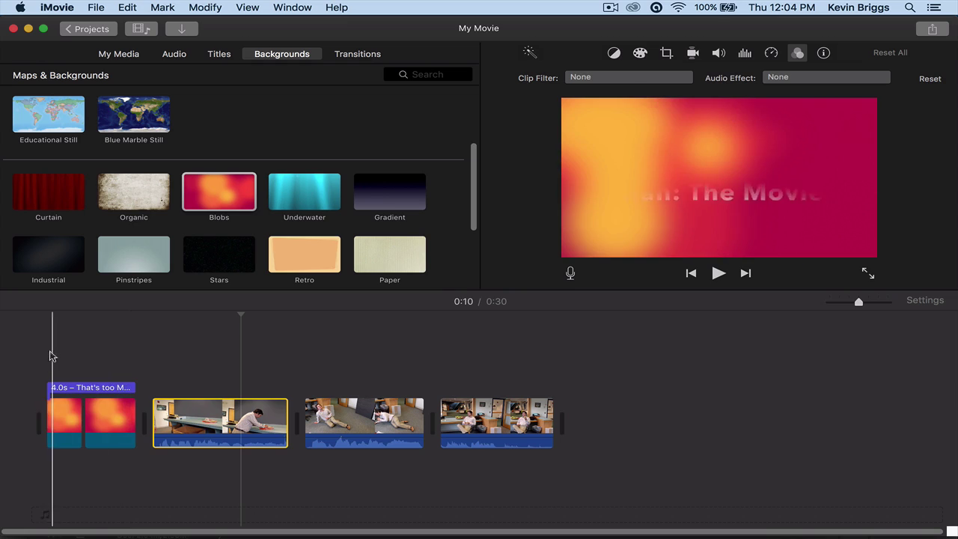
click(46, 387)
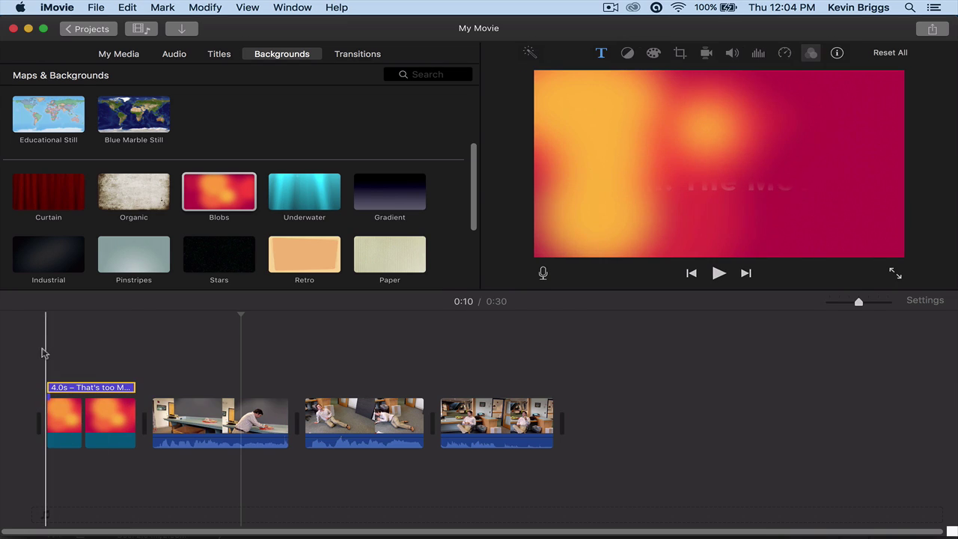
Show the Sound Effects library in the Audio browser and preview Ambient Effect 2.
click(175, 56)
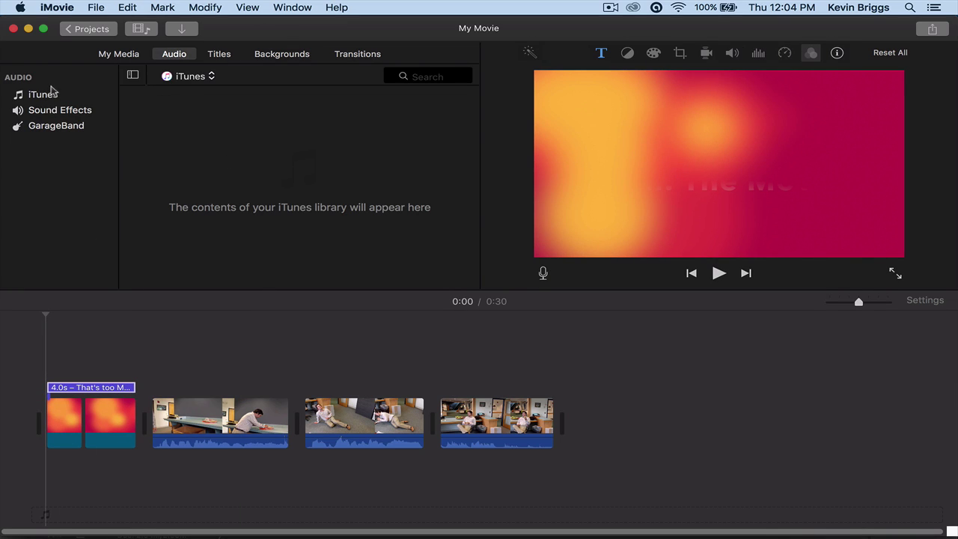
click(54, 111)
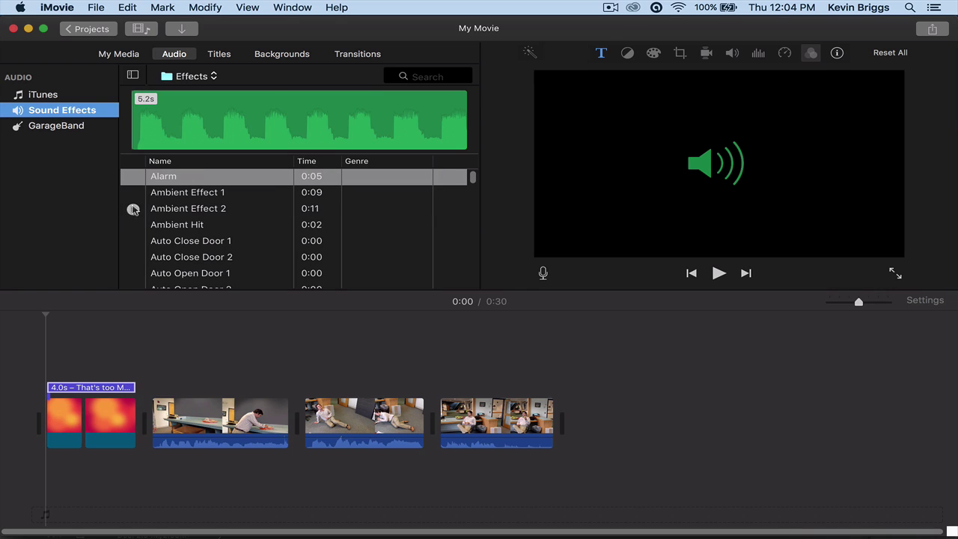
click(132, 210)
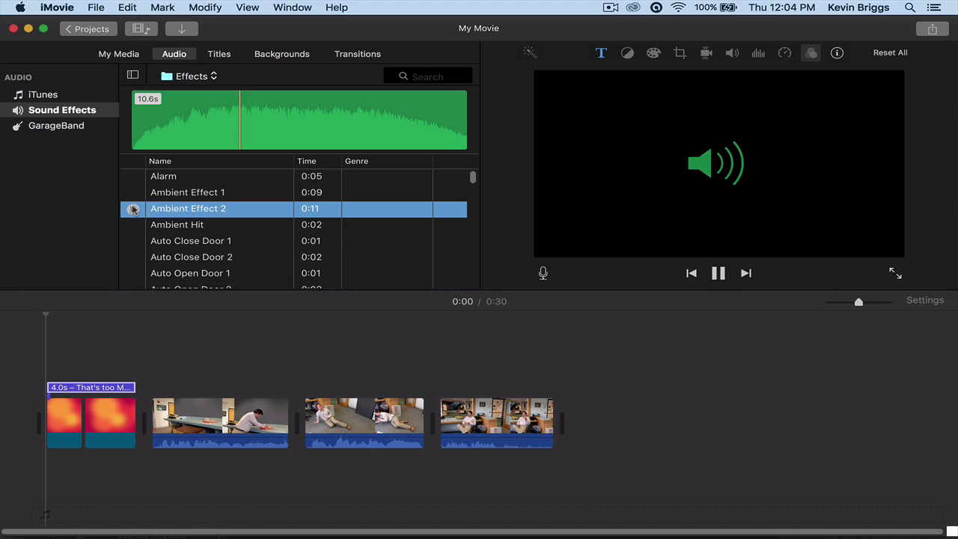
Audition Bossa Lounger Short and Medium, Coin Drop on Concrete and Ambient Effect 1, ending on Ambient Effect 2.
scroll(263, 221, down, 10)
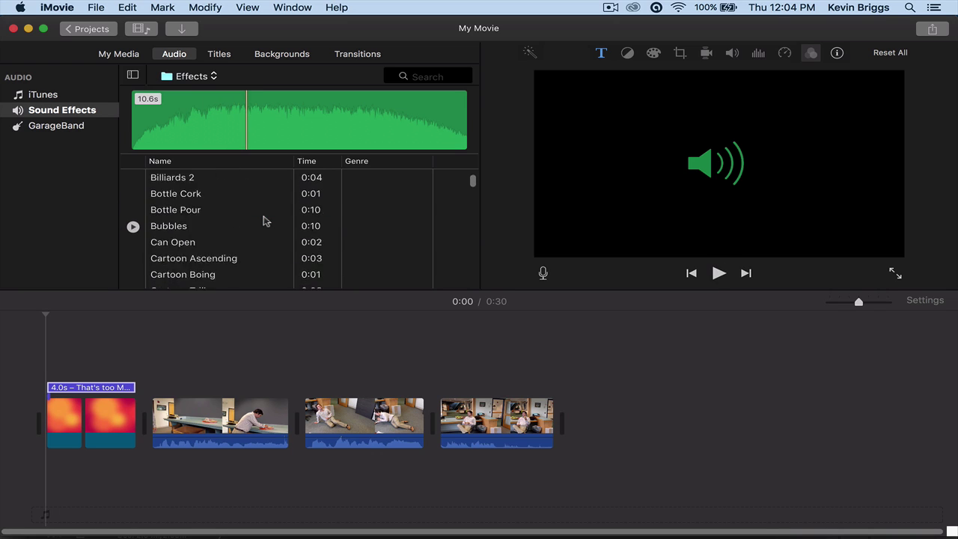
scroll(264, 221, down, 15)
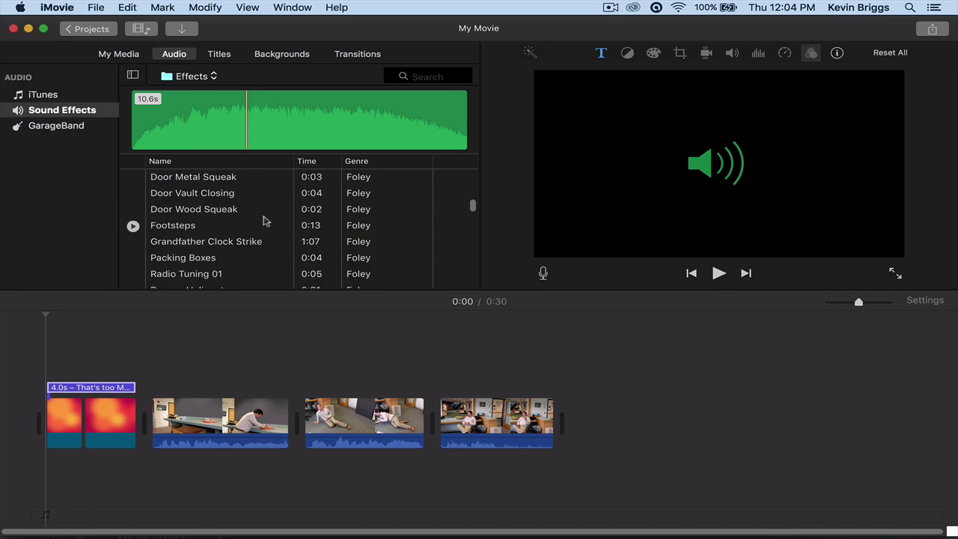
click(132, 232)
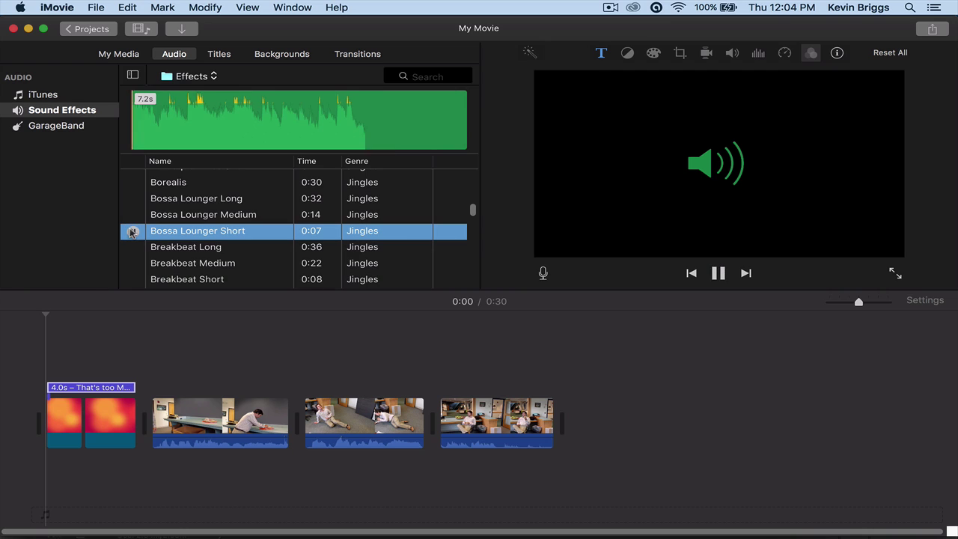
click(133, 215)
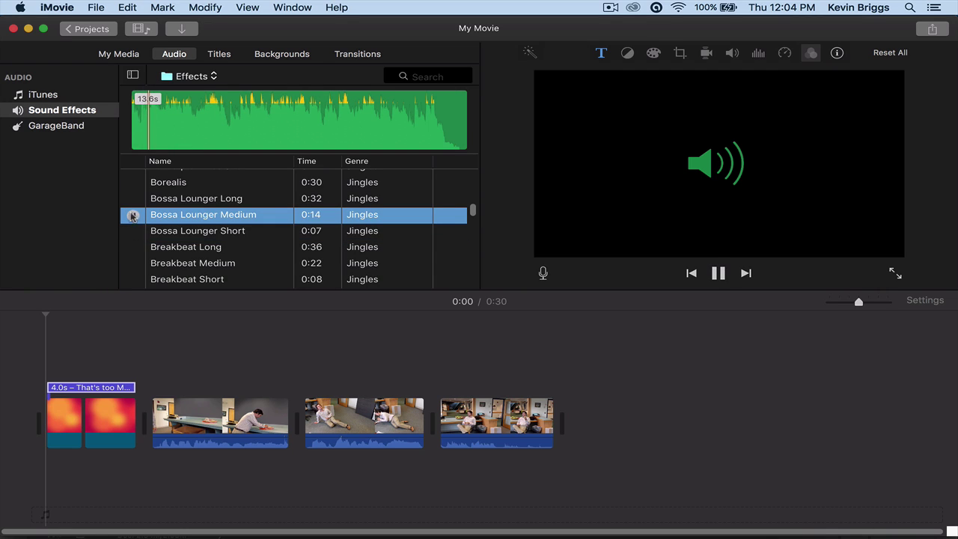
scroll(265, 245, up, 10)
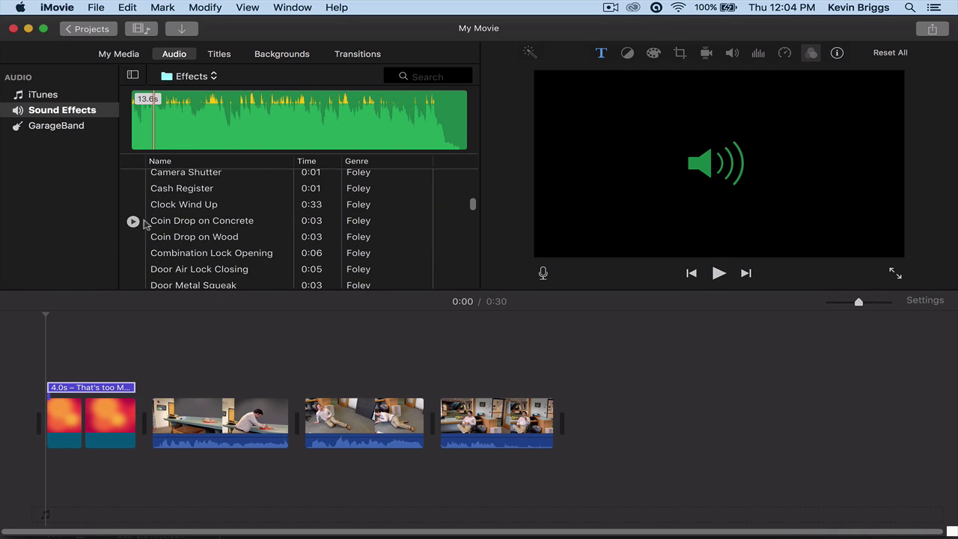
click(133, 221)
scroll(250, 237, down, 15)
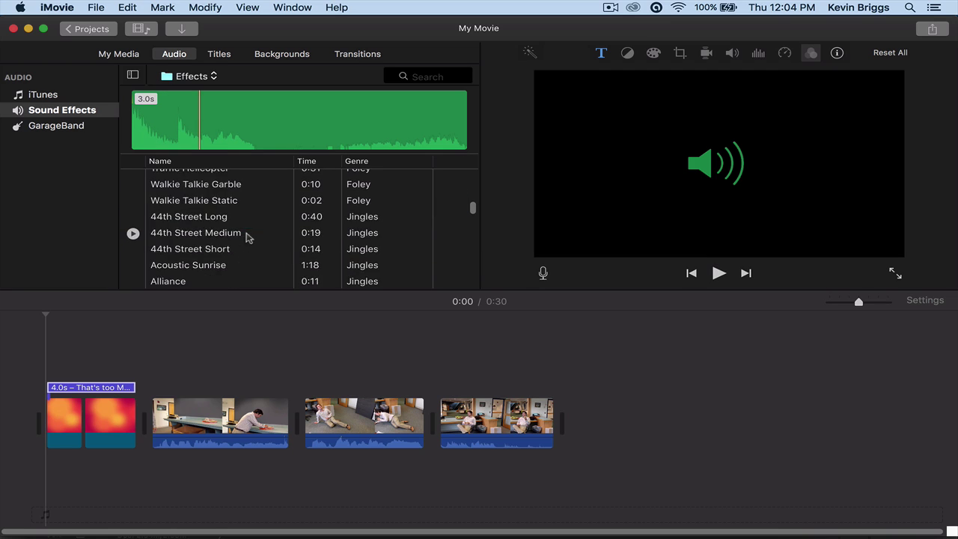
scroll(247, 235, up, 20)
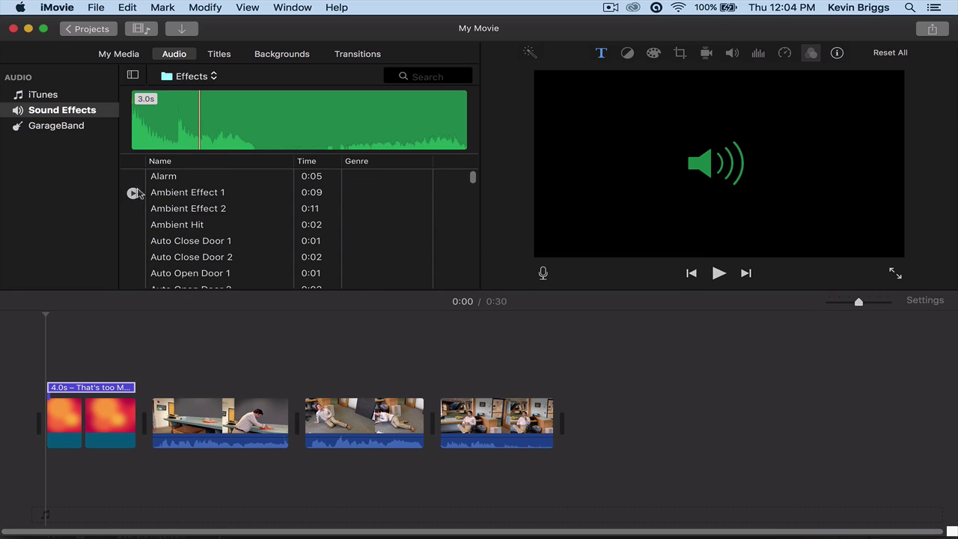
click(133, 193)
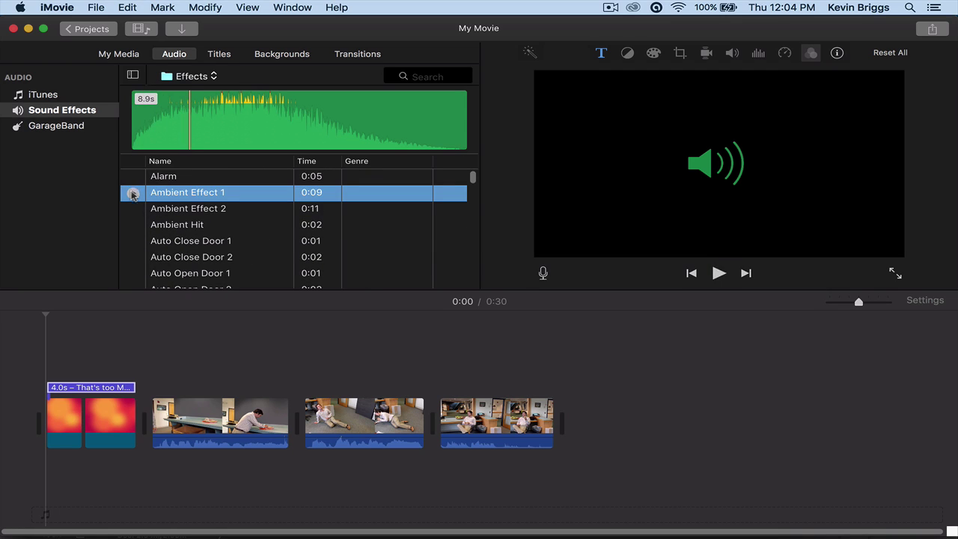
click(133, 210)
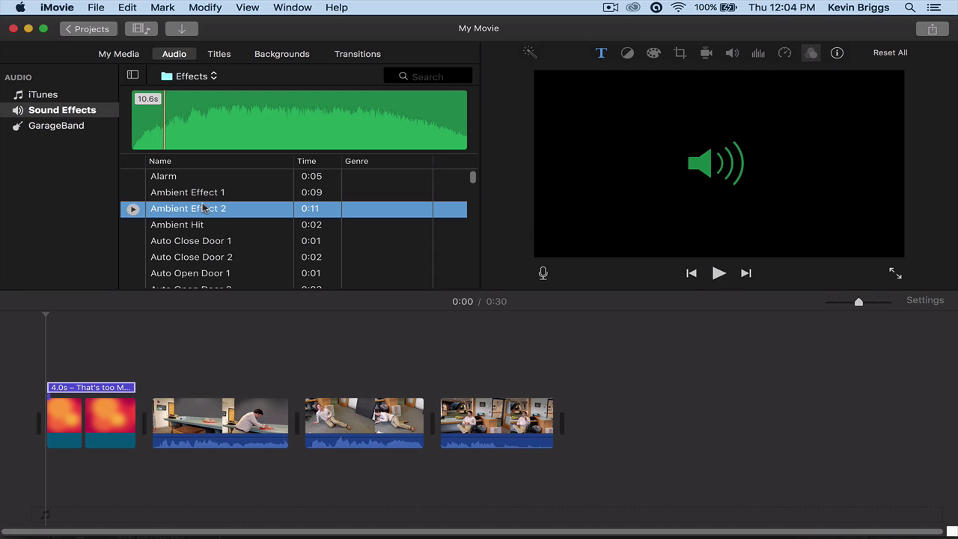
Place Ambient Effect 2 under the opening title, trim it to 4.0s, and play it back.
drag(150, 306, 48, 474)
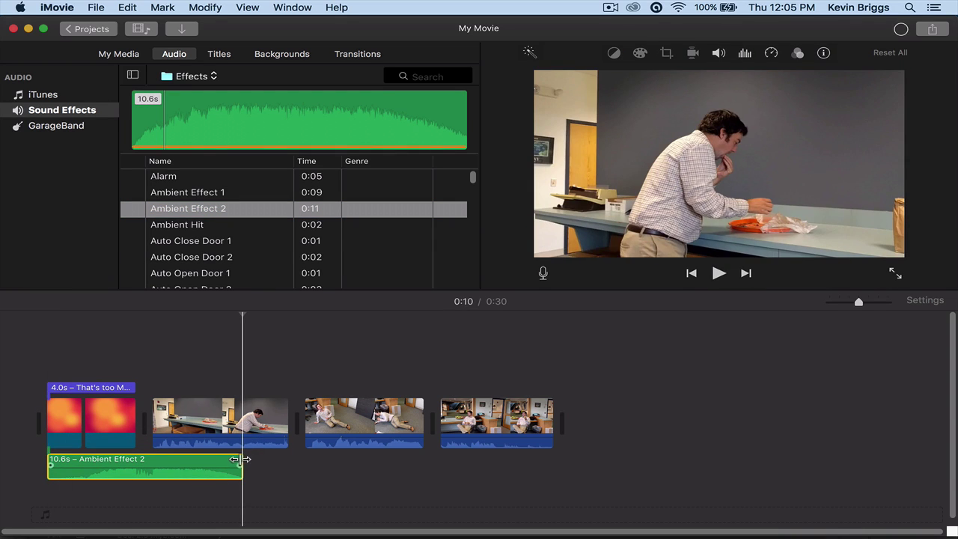
drag(241, 459, 140, 458)
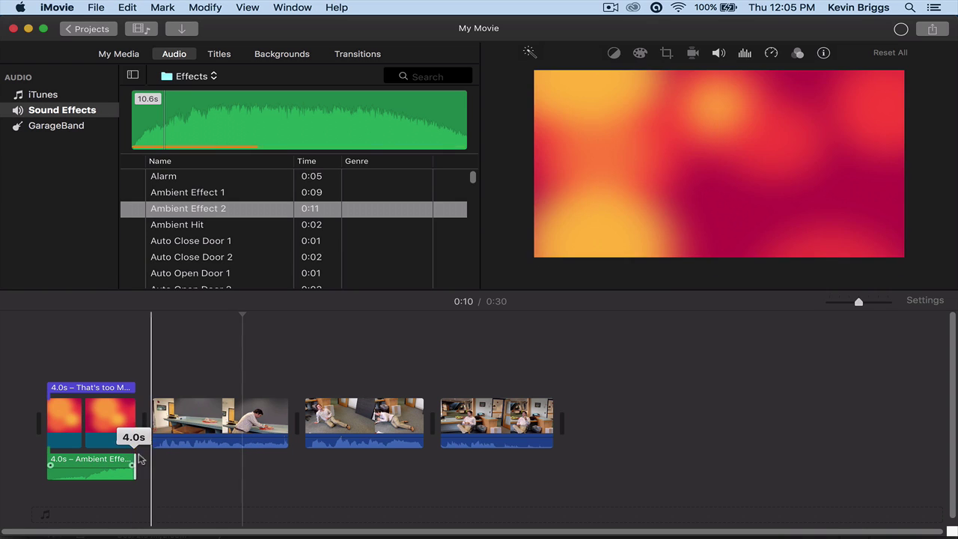
click(52, 369)
key(space)
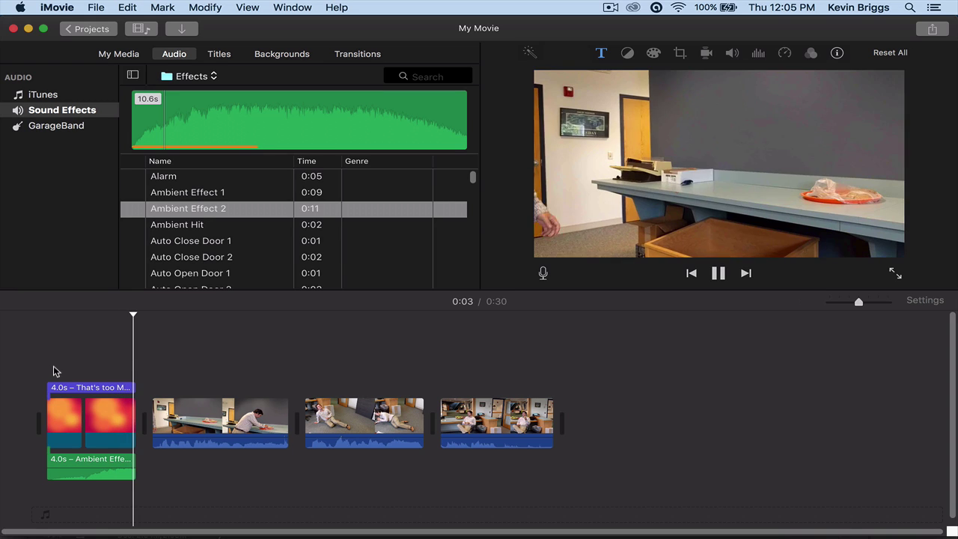
key(space)
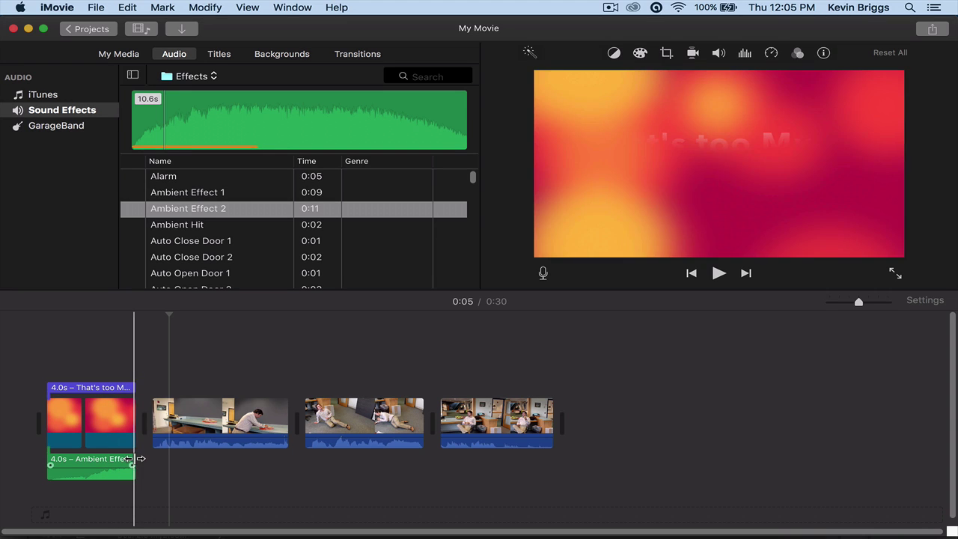
Lengthen Ambient Effect 2 to 6.0s with a longer fade-out, then replay the opening.
drag(135, 459, 180, 465)
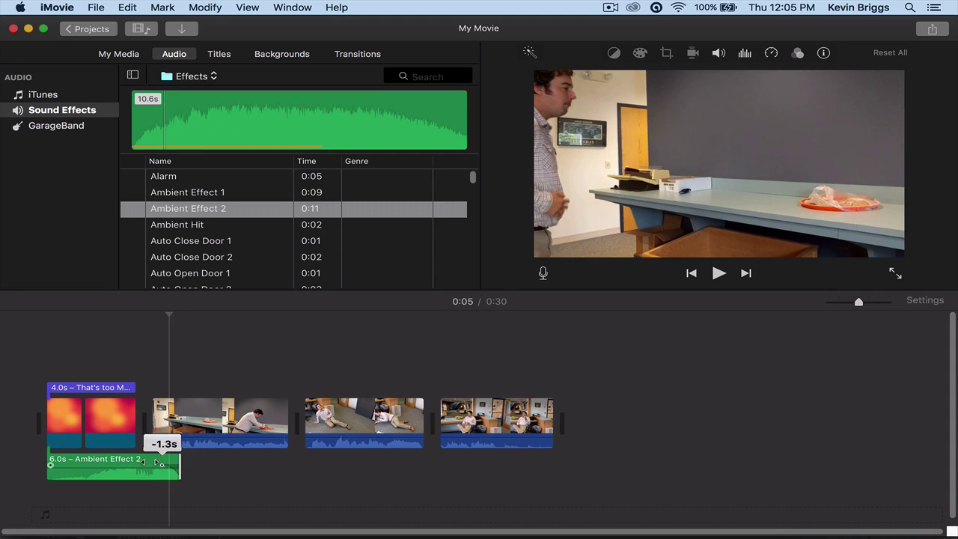
drag(160, 464, 123, 465)
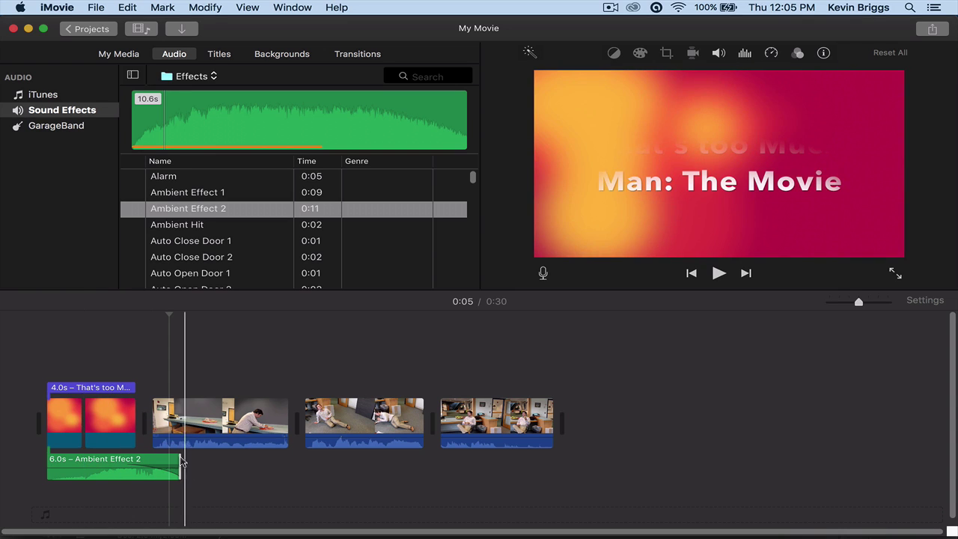
click(79, 365)
key(space)
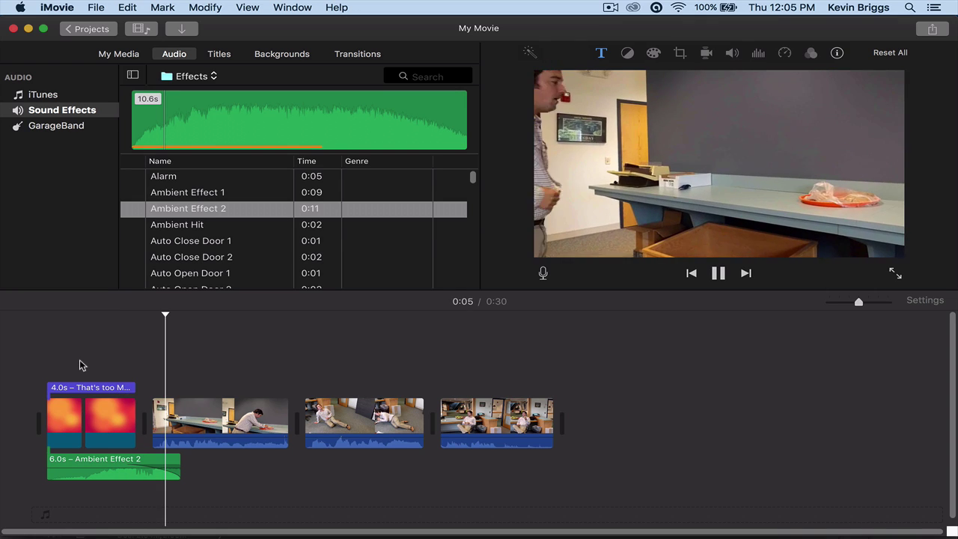
Place a 1.0s Cross Blur transition on the cut between the counter clip and the floor clip.
click(718, 273)
click(292, 373)
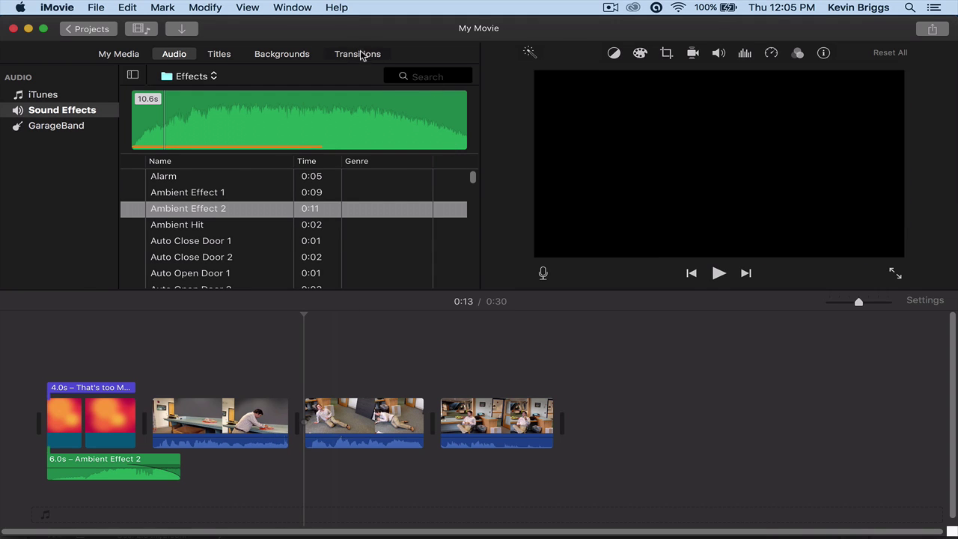
click(338, 60)
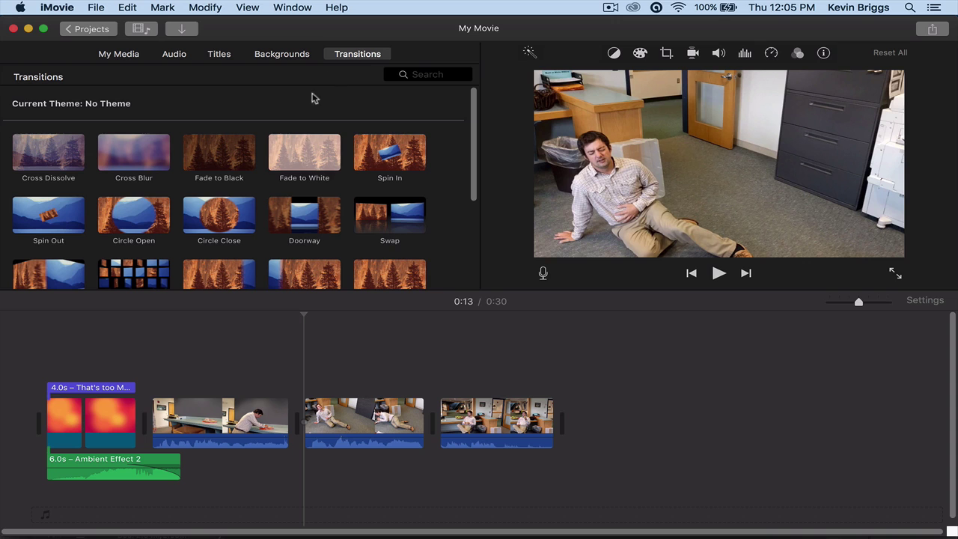
click(118, 157)
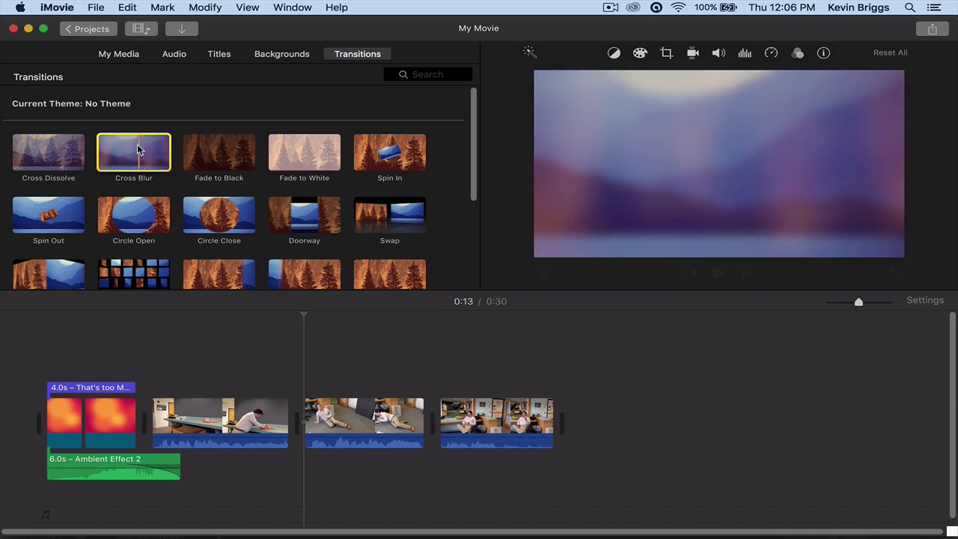
drag(137, 150, 284, 415)
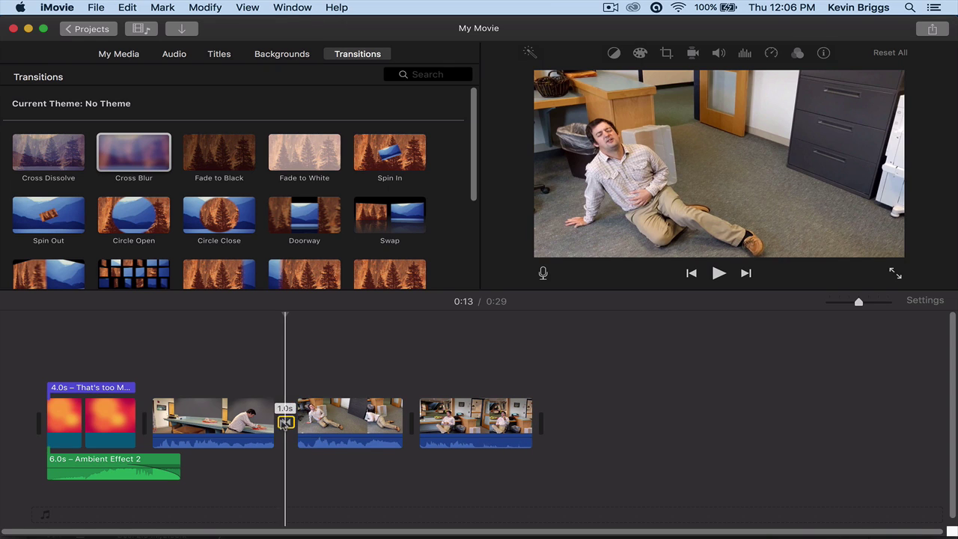
click(244, 354)
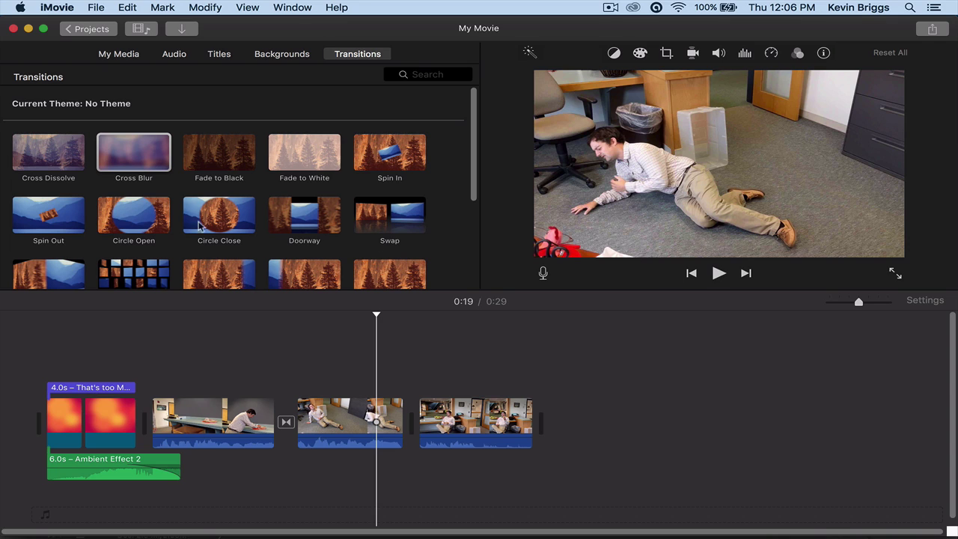
Lower the Ambient Effect 2 clip's volume to 72%.
click(215, 415)
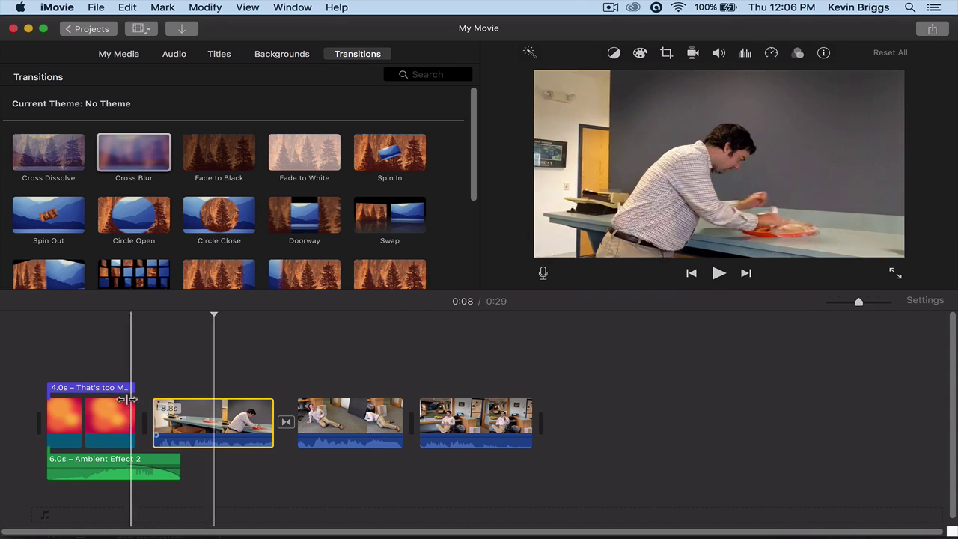
click(119, 466)
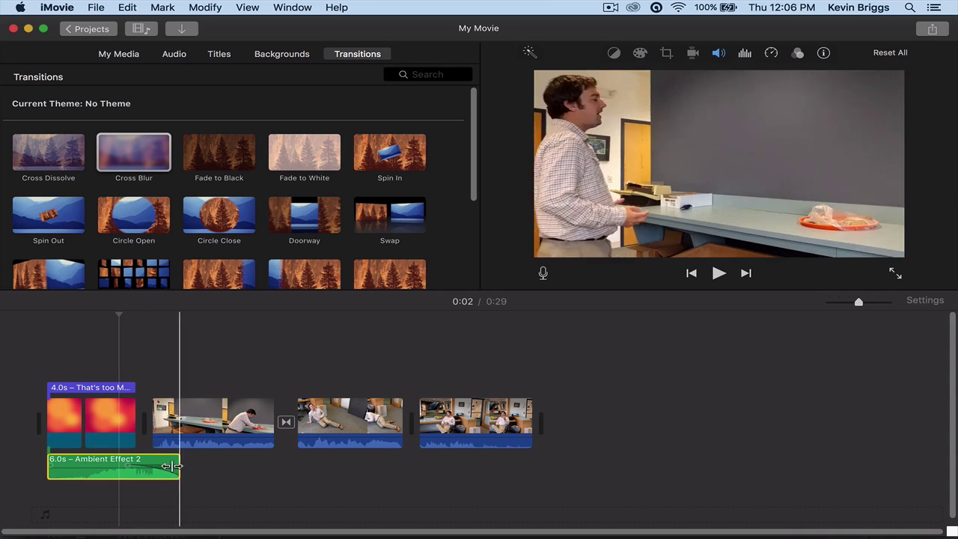
click(719, 54)
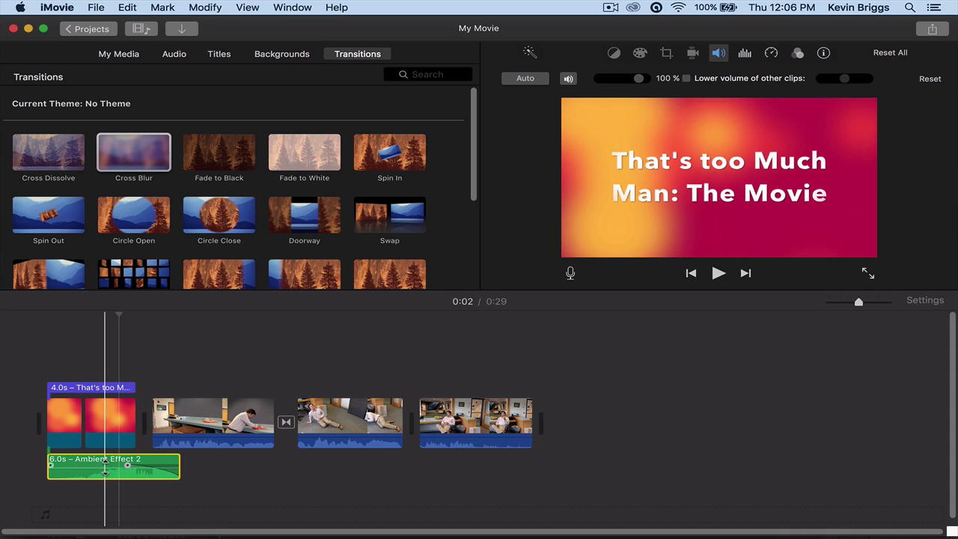
mouse_move(107, 462)
mouse_down()
mouse_move(105, 474)
mouse_move(103, 454)
mouse_move(103, 462)
mouse_up()
mouse_move(633, 77)
mouse_down()
mouse_move(610, 79)
mouse_move(635, 79)
mouse_move(627, 78)
mouse_up()
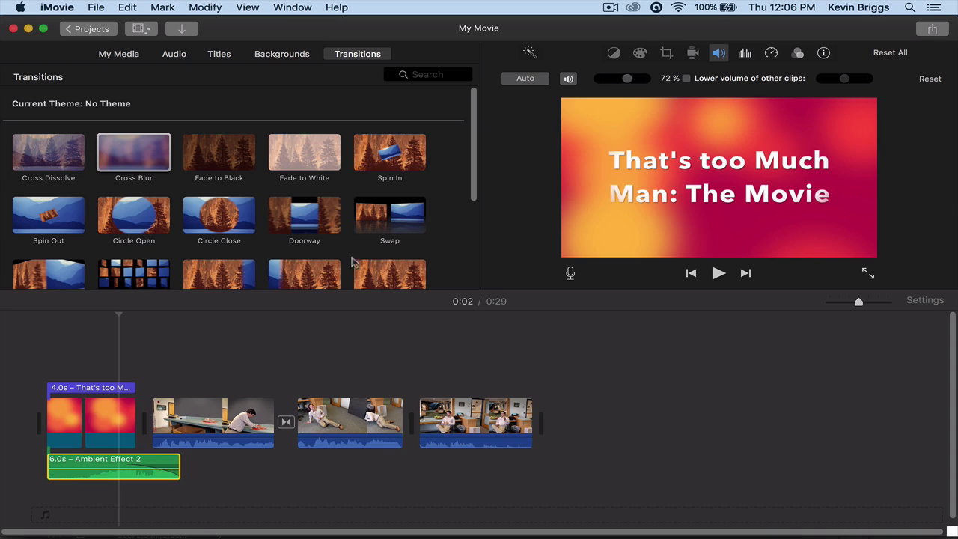
Play the opening title to check the quieter sound, then select the man-at-the-table clip.
click(107, 363)
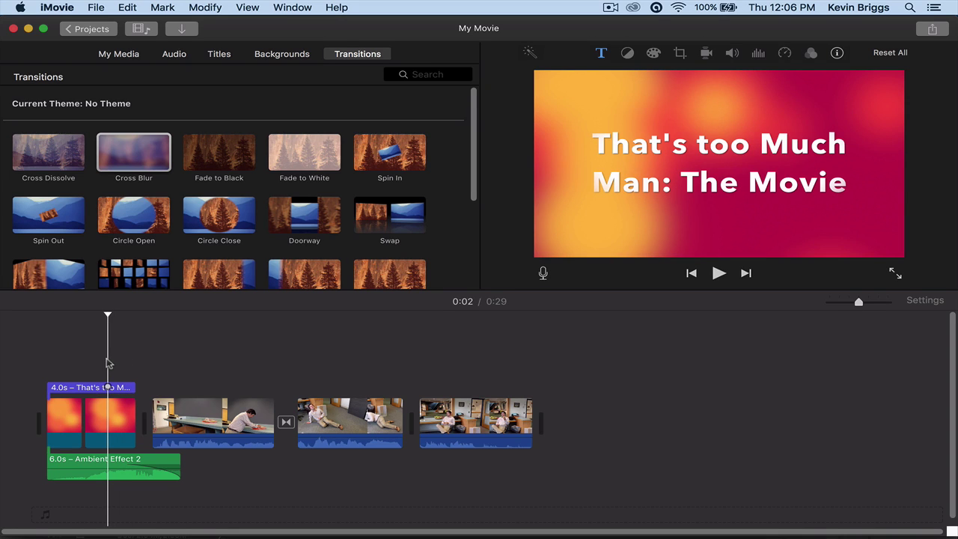
key(space)
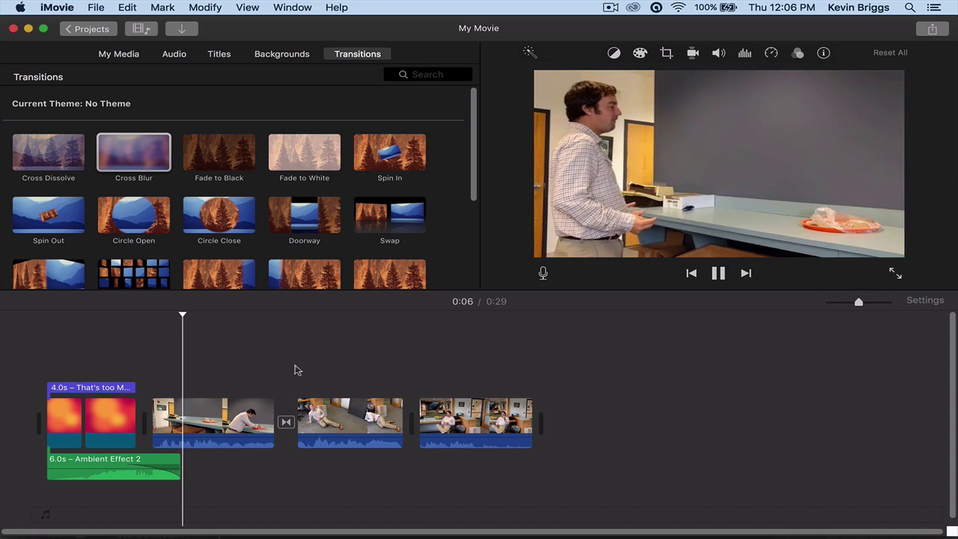
key(space)
click(229, 421)
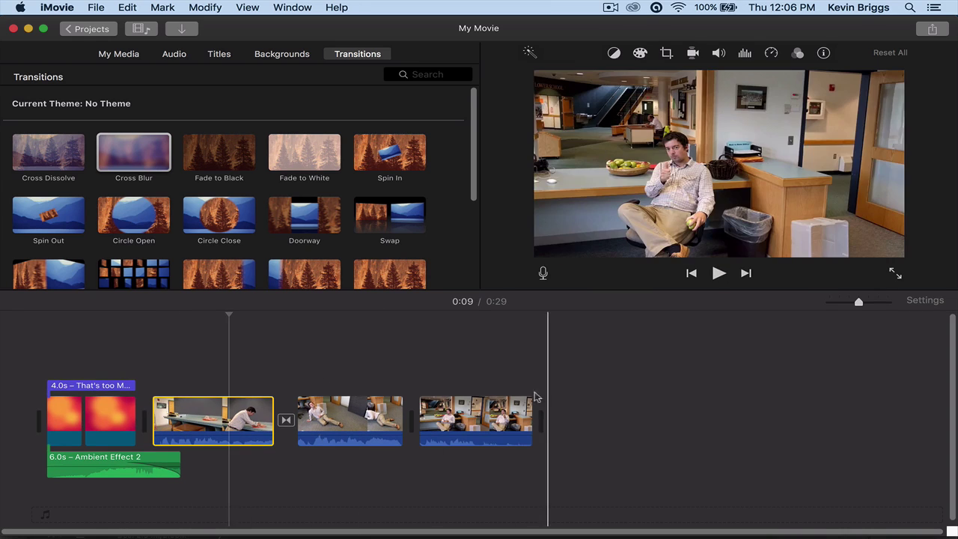
Append a 10-second Scrolling Credits title after the last clip, making the movie 39 seconds.
click(535, 381)
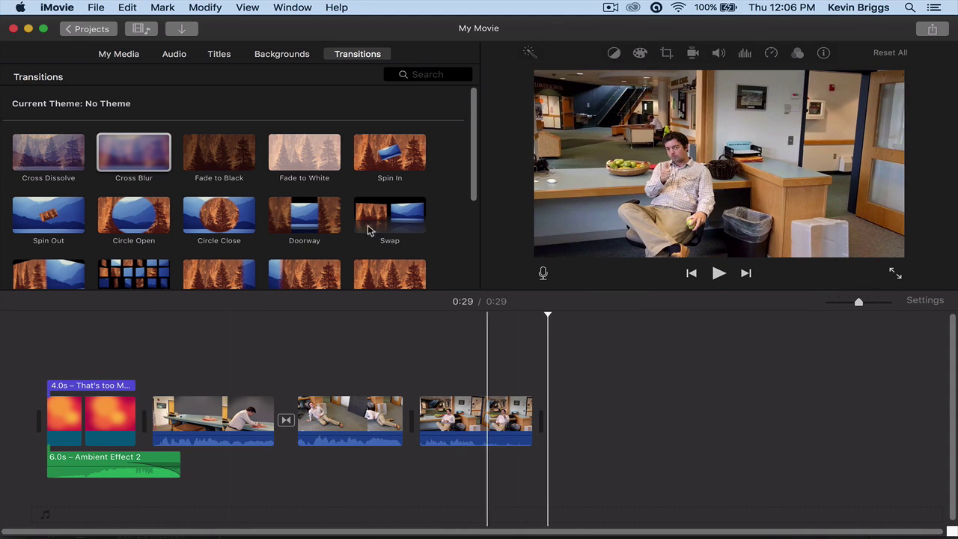
click(222, 56)
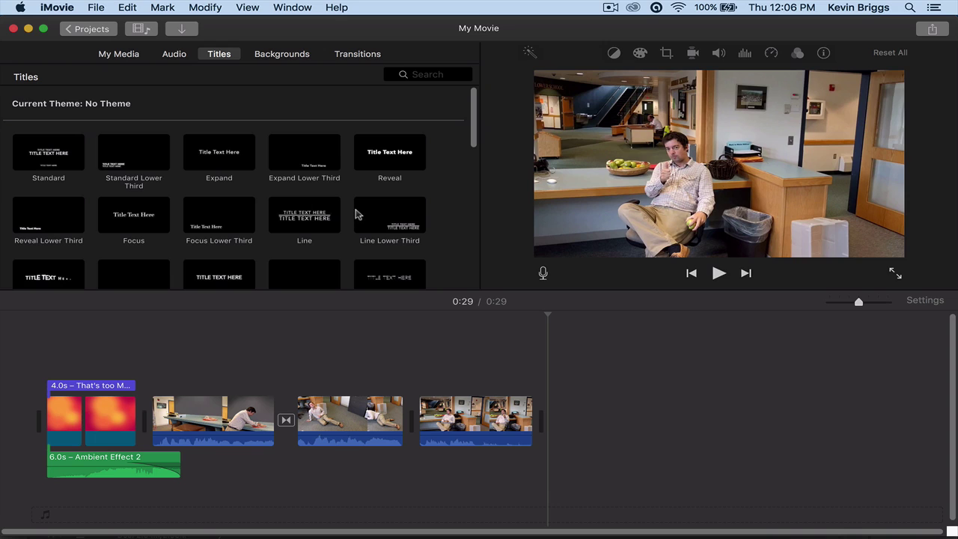
scroll(358, 215, down, 5)
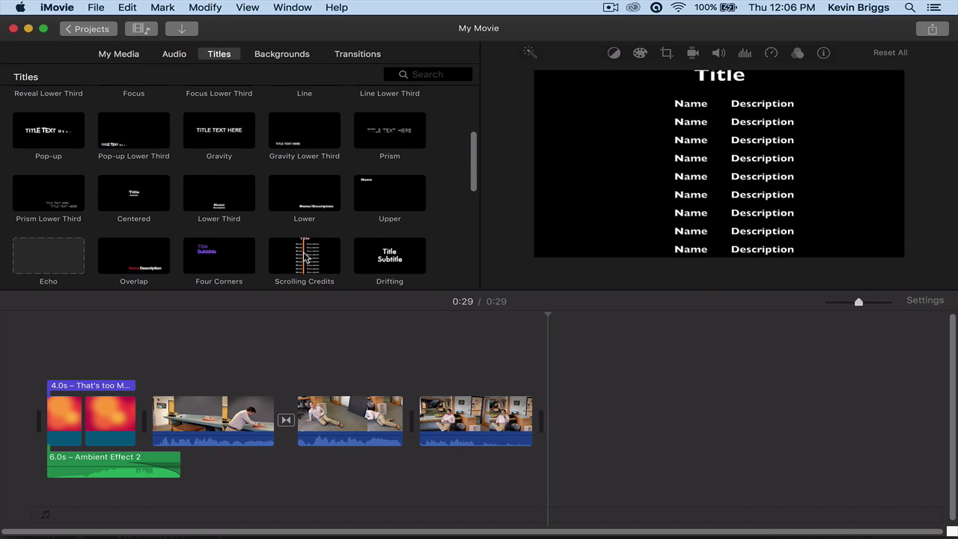
click(289, 253)
drag(289, 253, 545, 408)
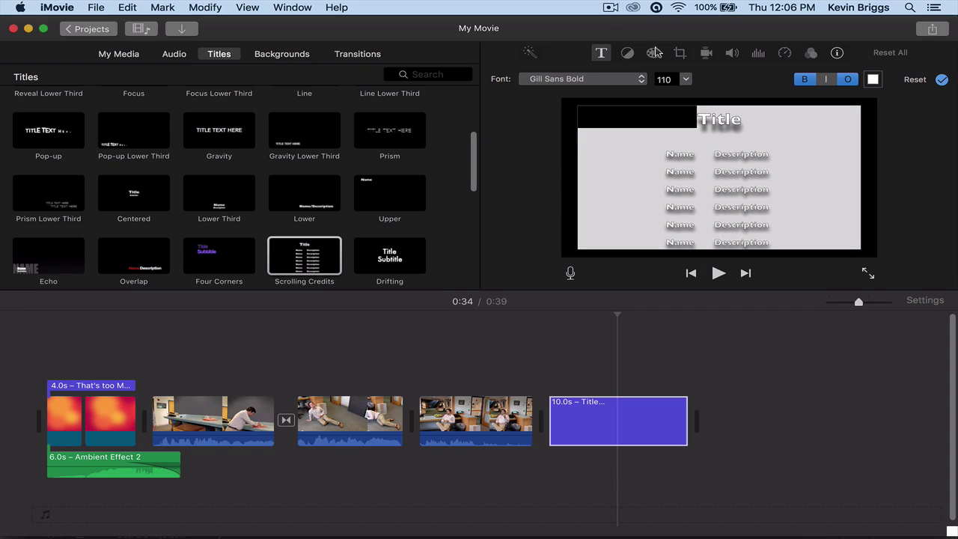
Share the movie via File > Share > File as "That's too much" at 1080p High into Documents.
click(97, 8)
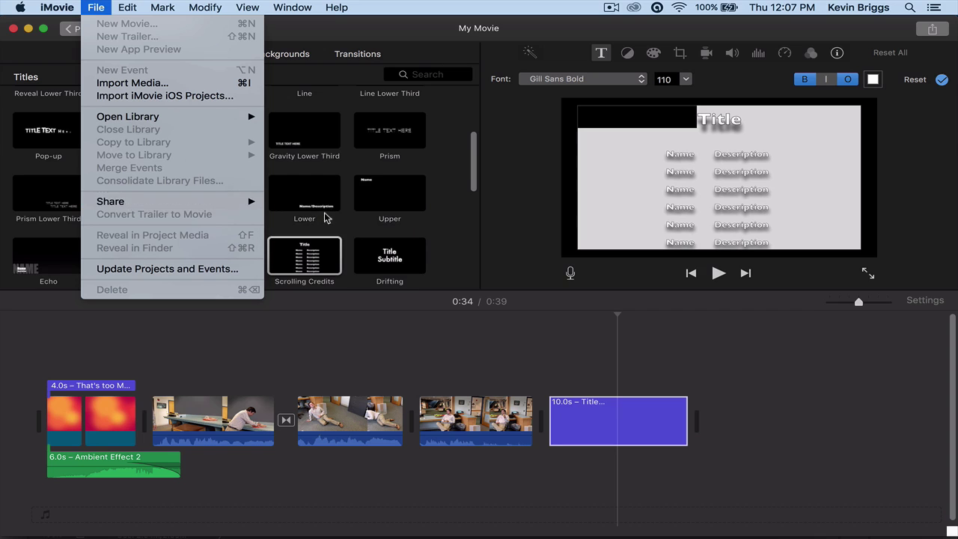
click(291, 293)
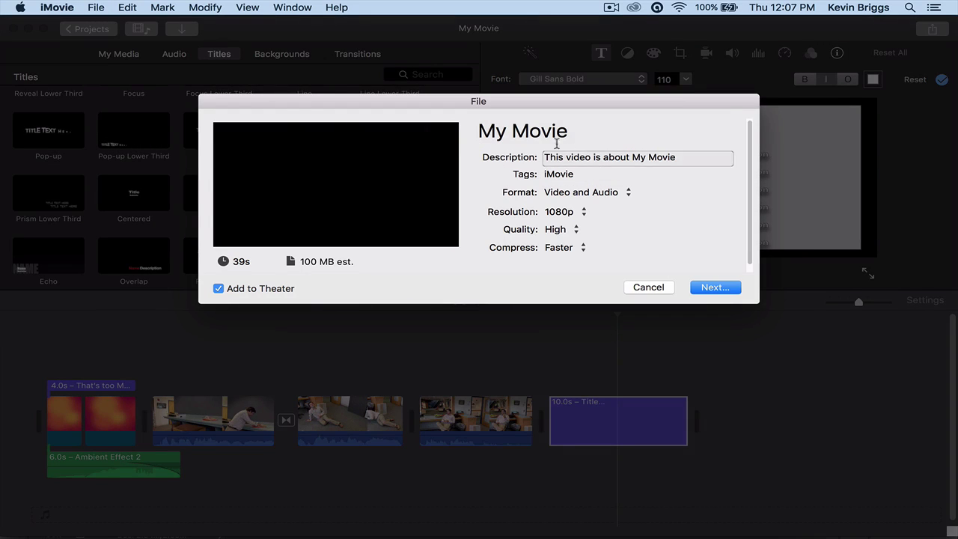
triple_click(541, 129)
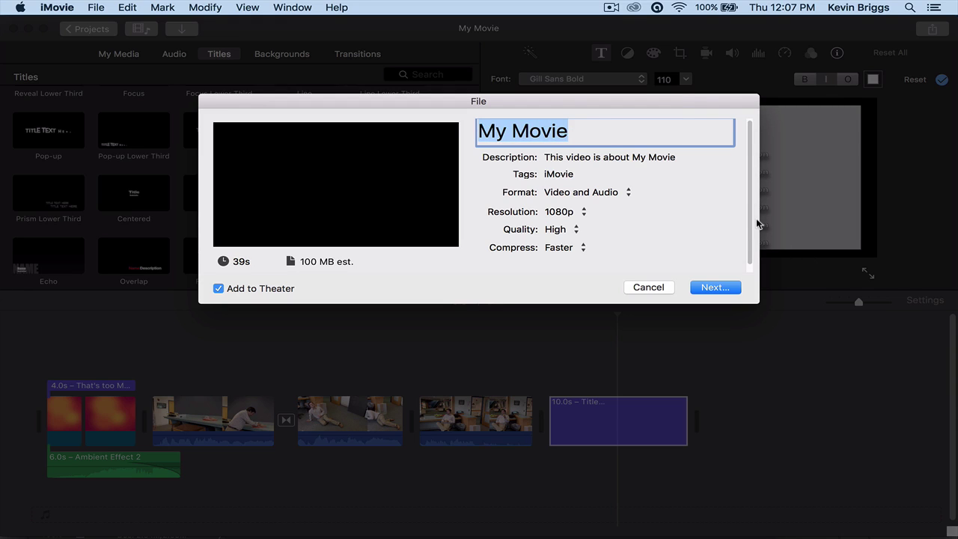
text(That's t)
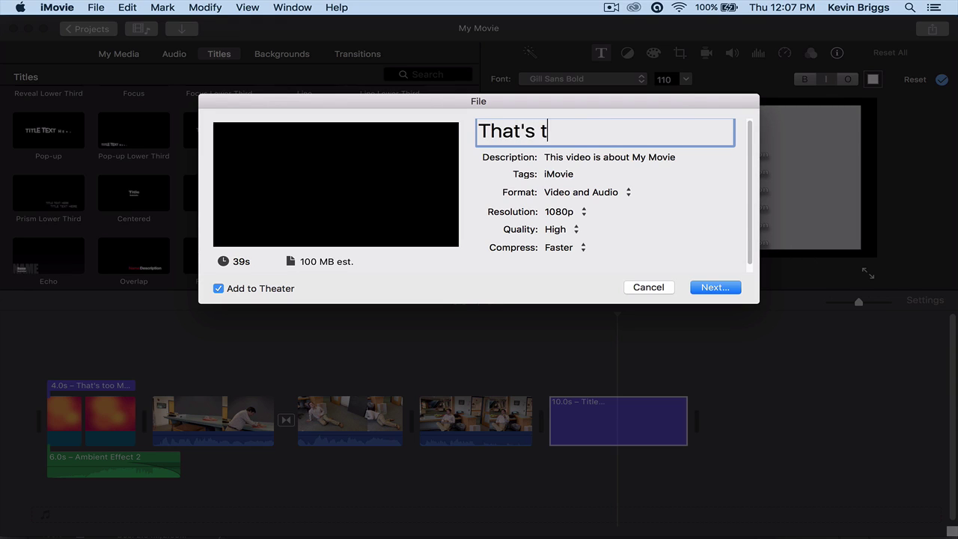
text(oo much)
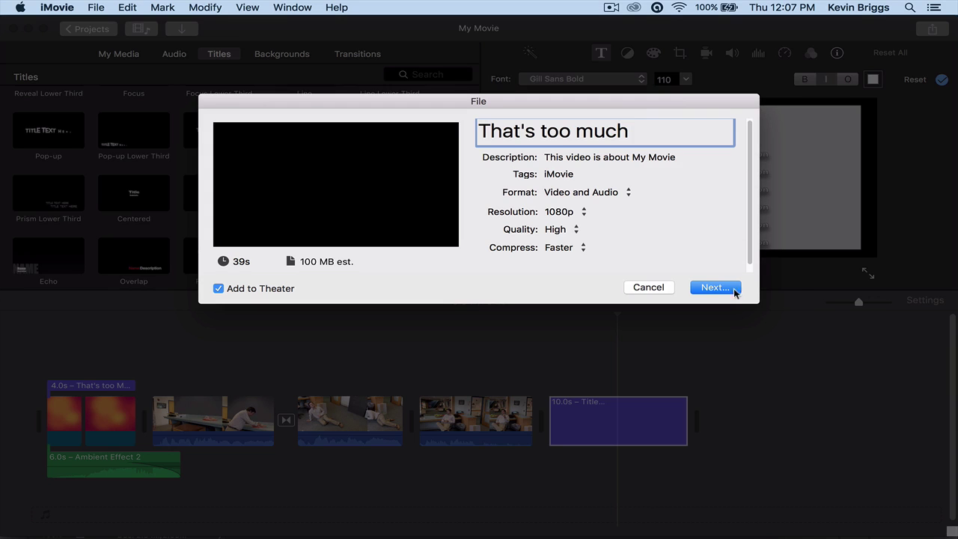
click(730, 287)
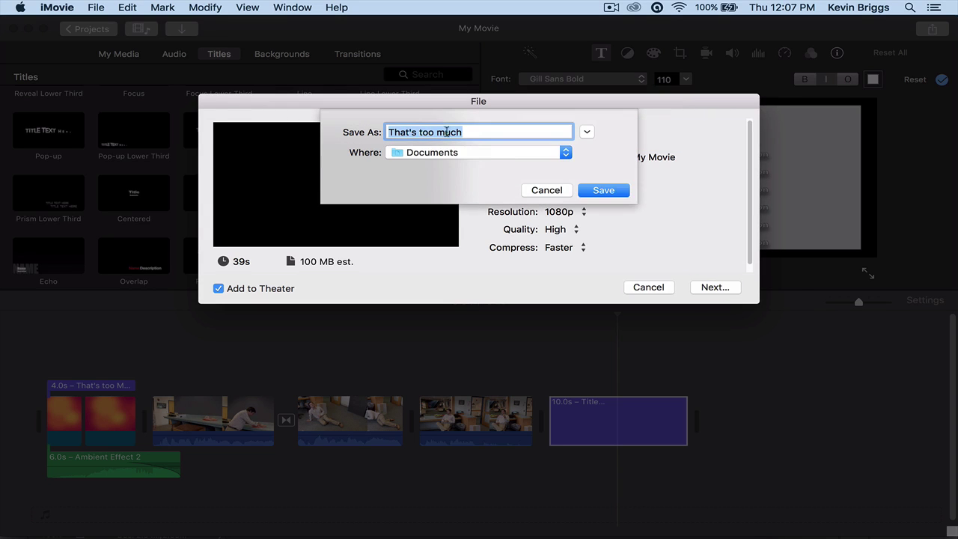
click(625, 191)
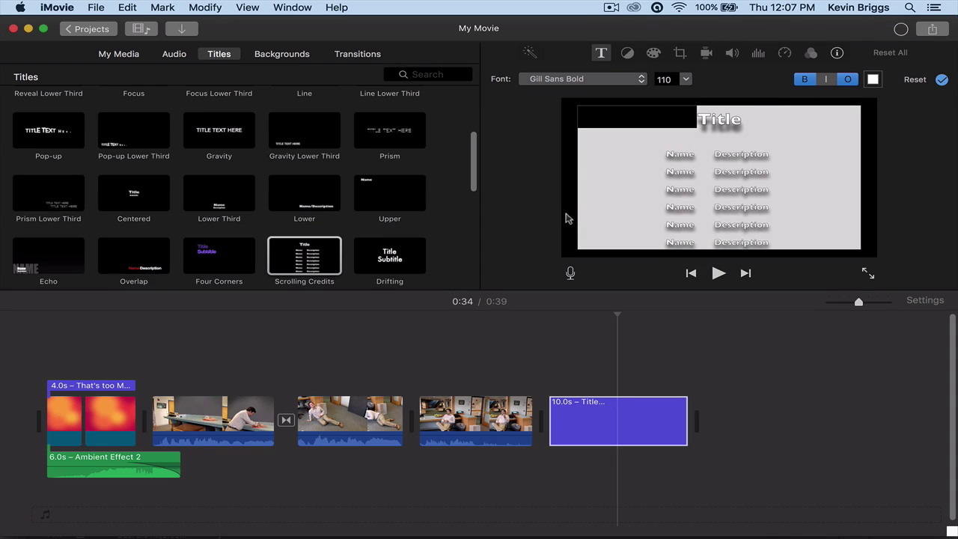